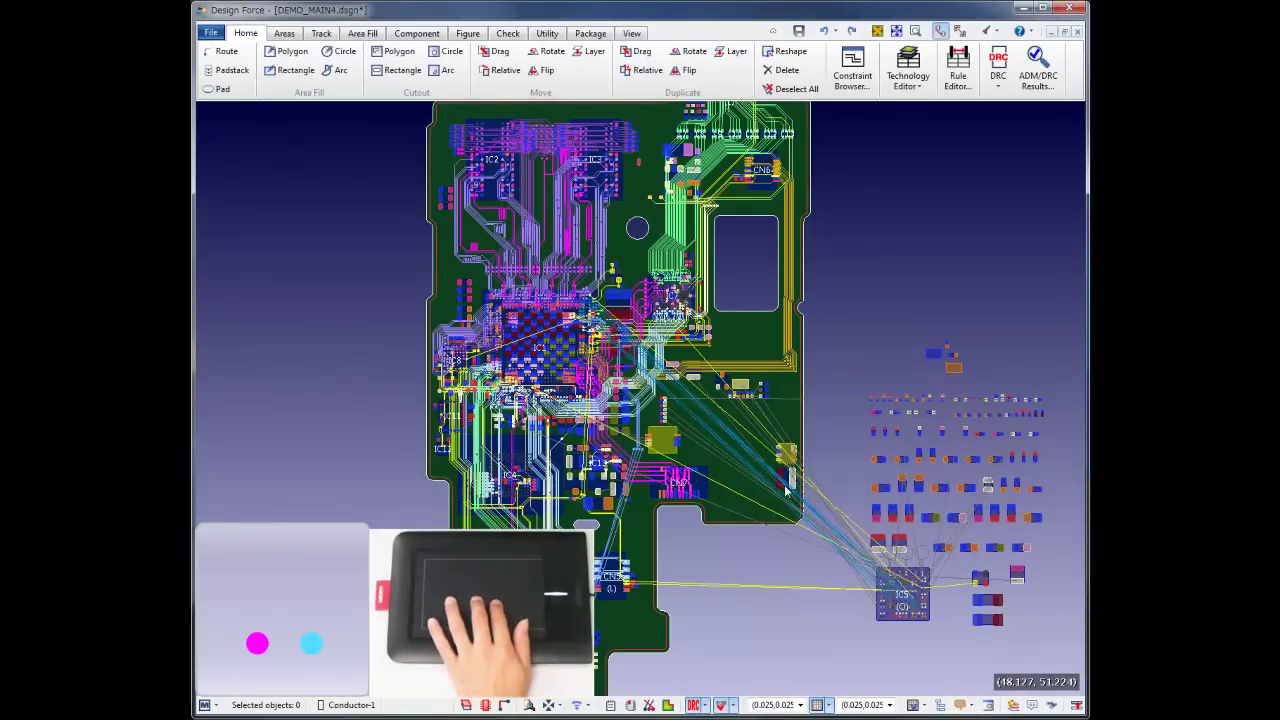
- Move the unplaced BGA component onto the empty lower-right area of the board and place it rotated by 135 degrees
{"action": "left_click_drag", "start_coordinate": [903, 595], "coordinate": [727, 440]}
{"action": "scroll", "coordinate": [726, 440], "scroll_direction": "up", "scroll_amount": 5}
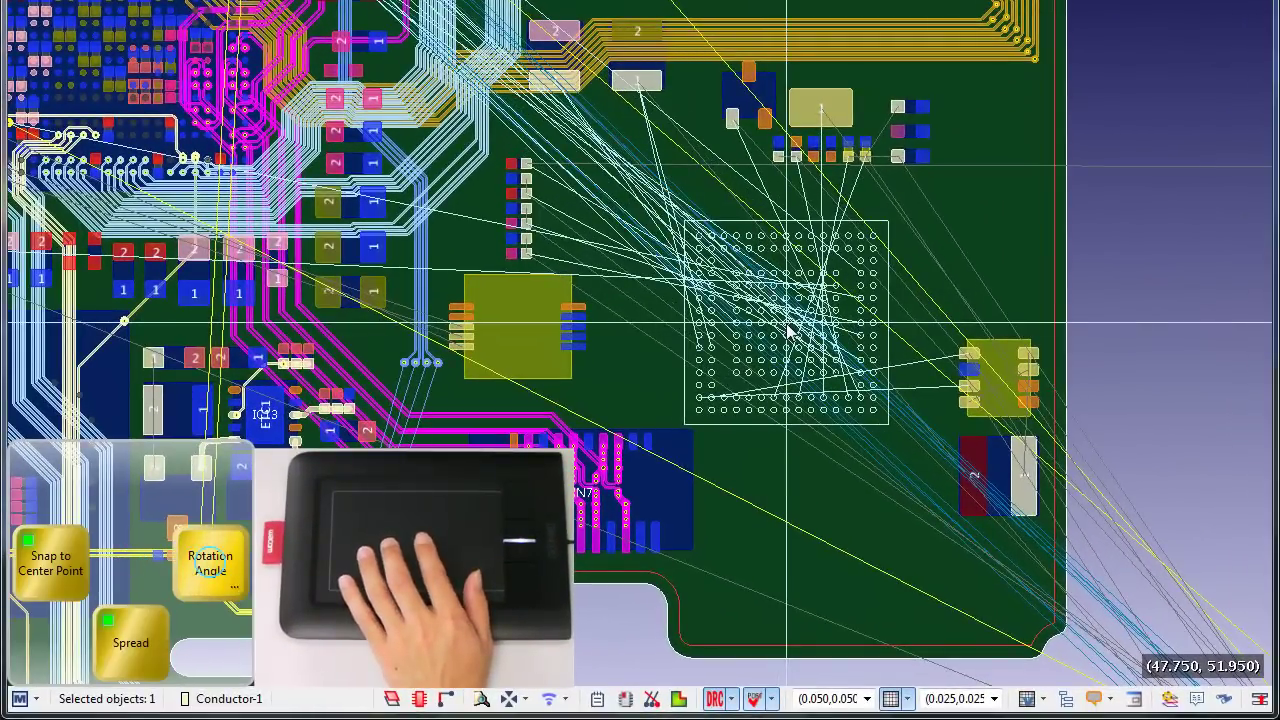
{"action": "left_click", "coordinate": [210, 562]}
{"action": "scroll", "coordinate": [787, 324], "scroll_direction": "up", "scroll_amount": 6}
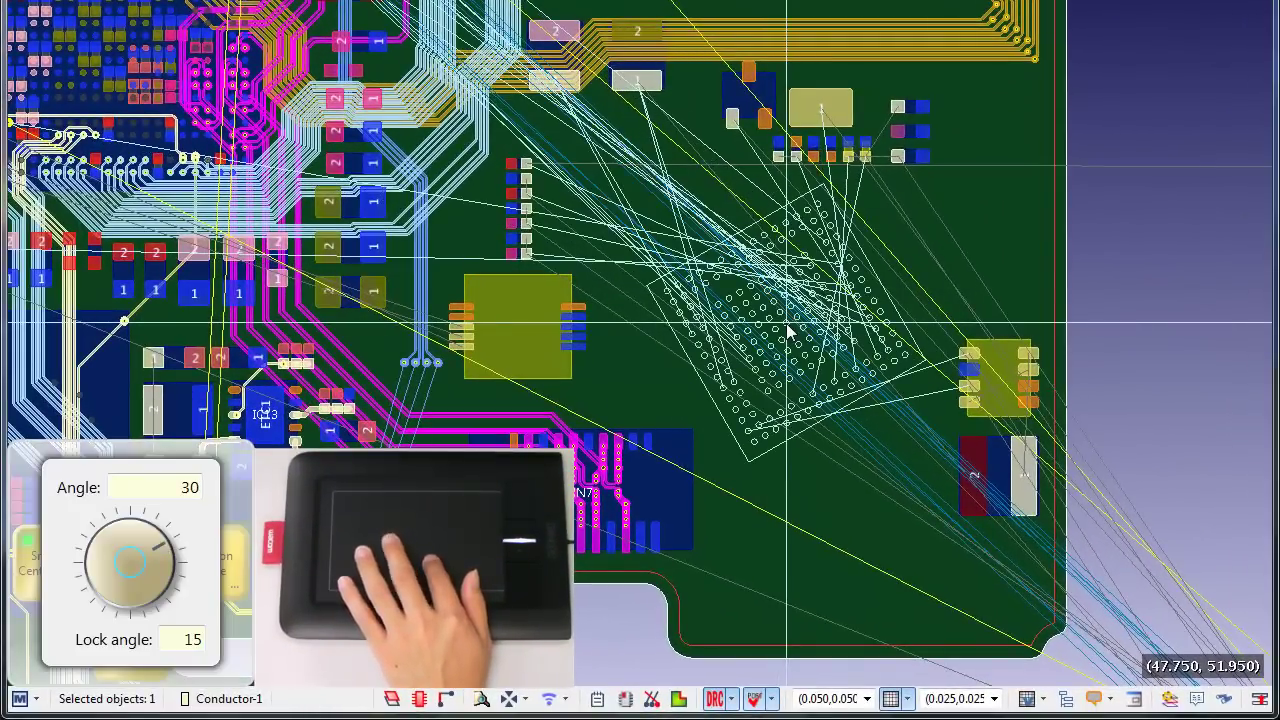
{"action": "scroll", "coordinate": [788, 330], "scroll_direction": "up", "scroll_amount": 6}
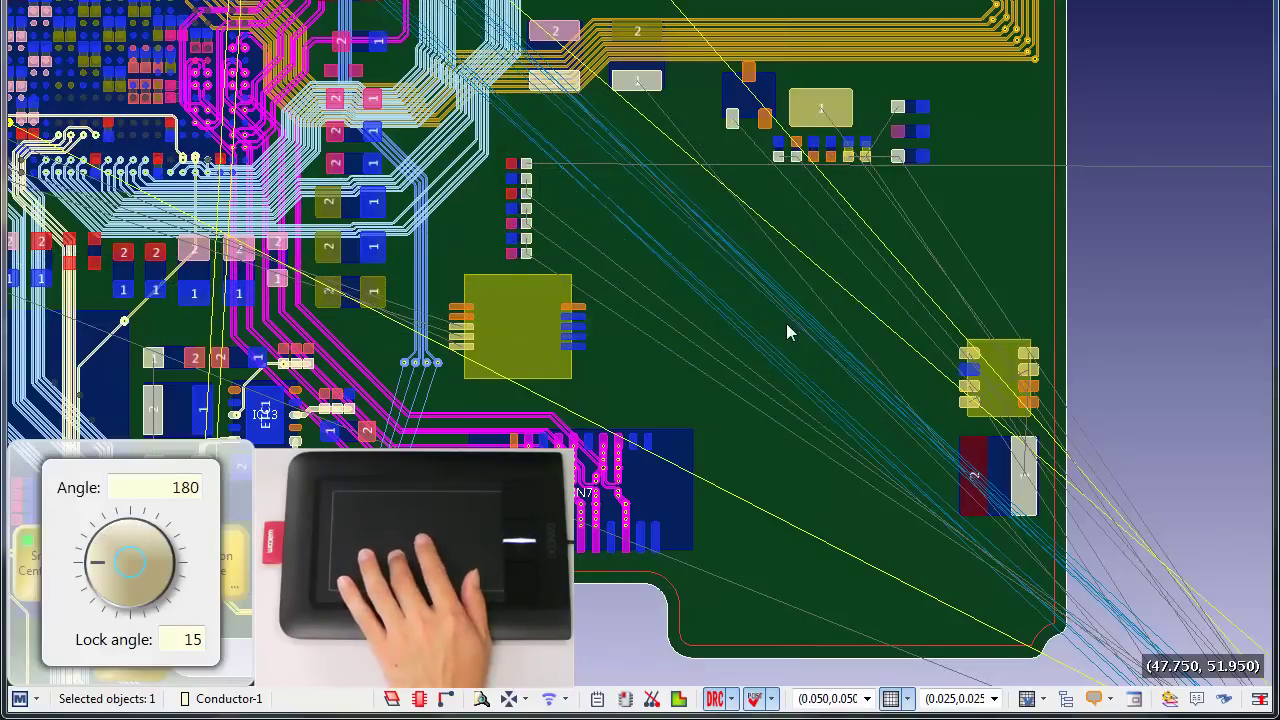
{"action": "scroll", "coordinate": [788, 330], "scroll_direction": "down", "scroll_amount": 3}
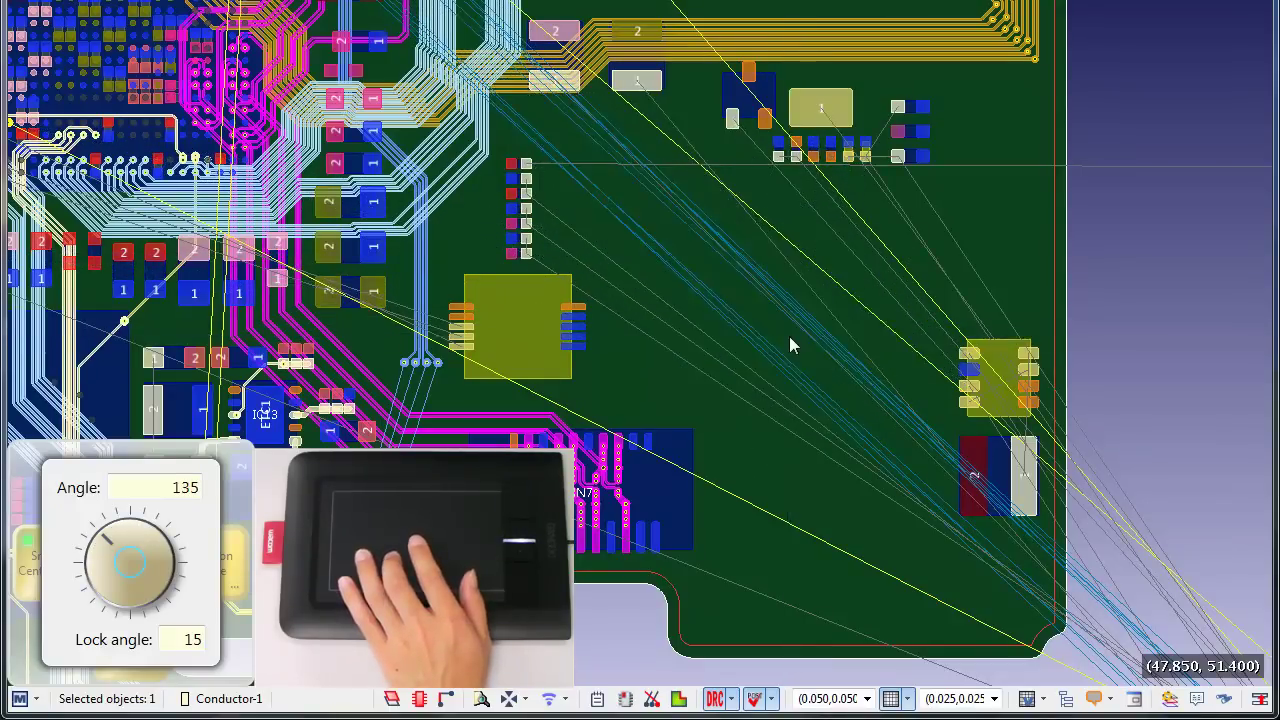
{"action": "left_click", "coordinate": [790, 342]}
- Change the object filter and start a track from pin H14 of the placed BGA component
{"action": "scroll", "coordinate": [733, 280], "scroll_direction": "up", "scroll_amount": 5}
{"action": "scroll", "coordinate": [733, 280], "scroll_direction": "up", "scroll_amount": 1}
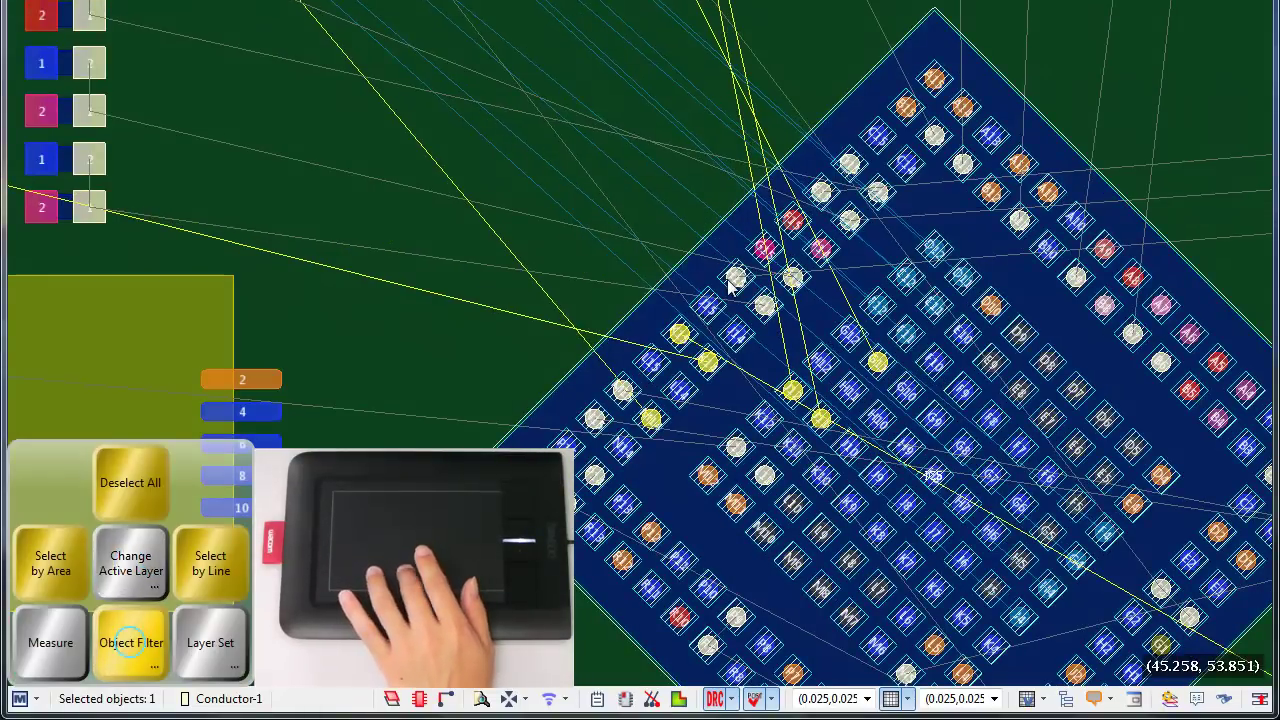
{"action": "left_click", "coordinate": [131, 643]}
{"action": "left_click", "coordinate": [131, 533]}
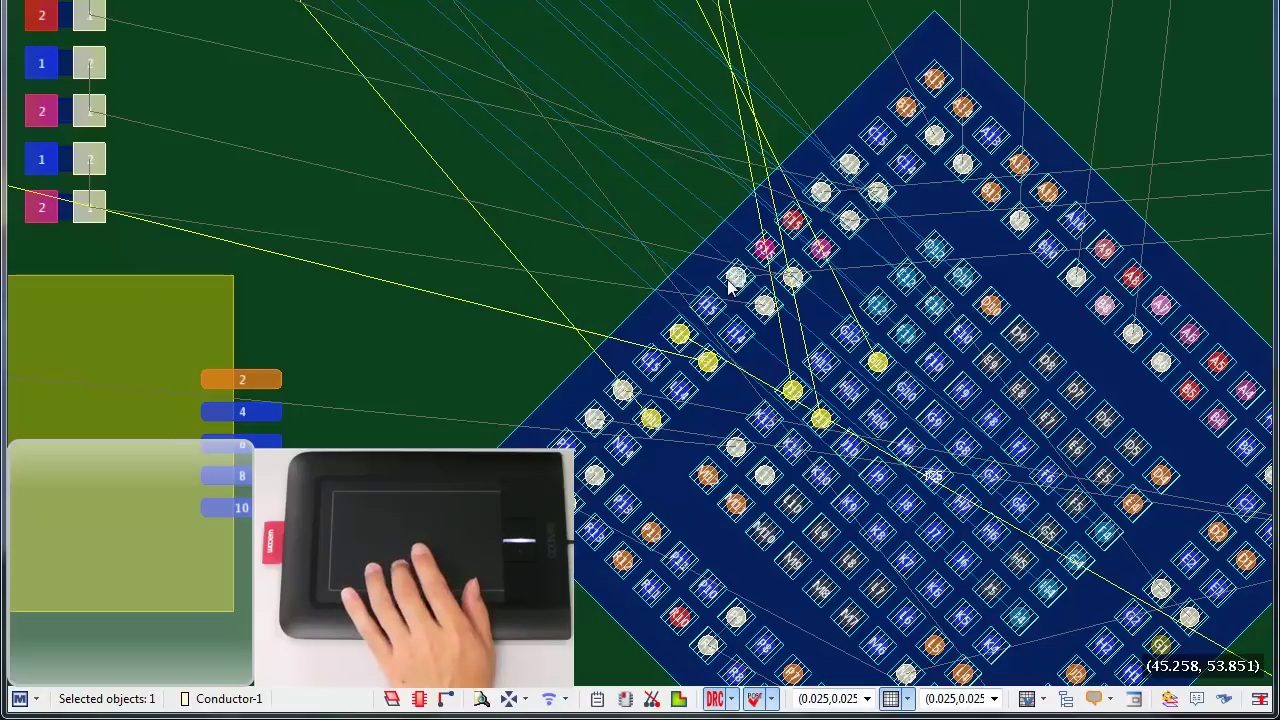
{"action": "left_click", "coordinate": [762, 306]}
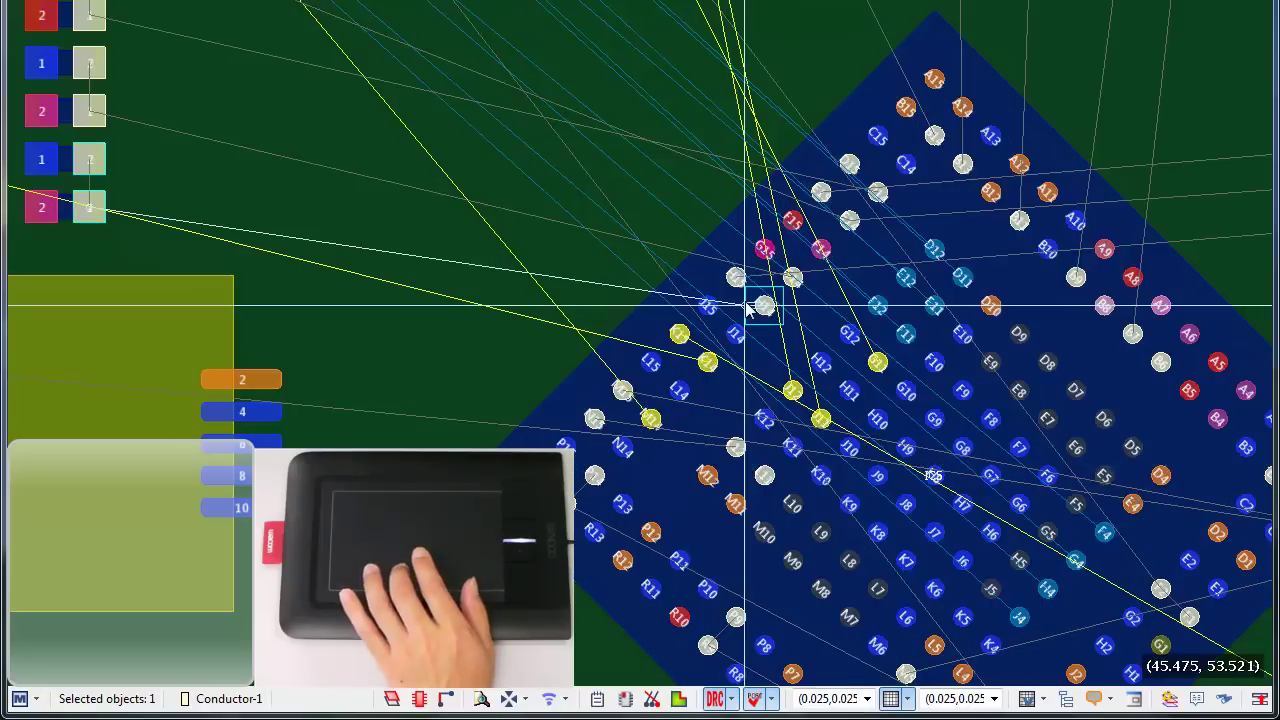
- Switch the active layer to Conductor-3 for the track leaving pin H14
{"action": "scroll", "coordinate": [728, 308], "scroll_direction": "up", "scroll_amount": 3}
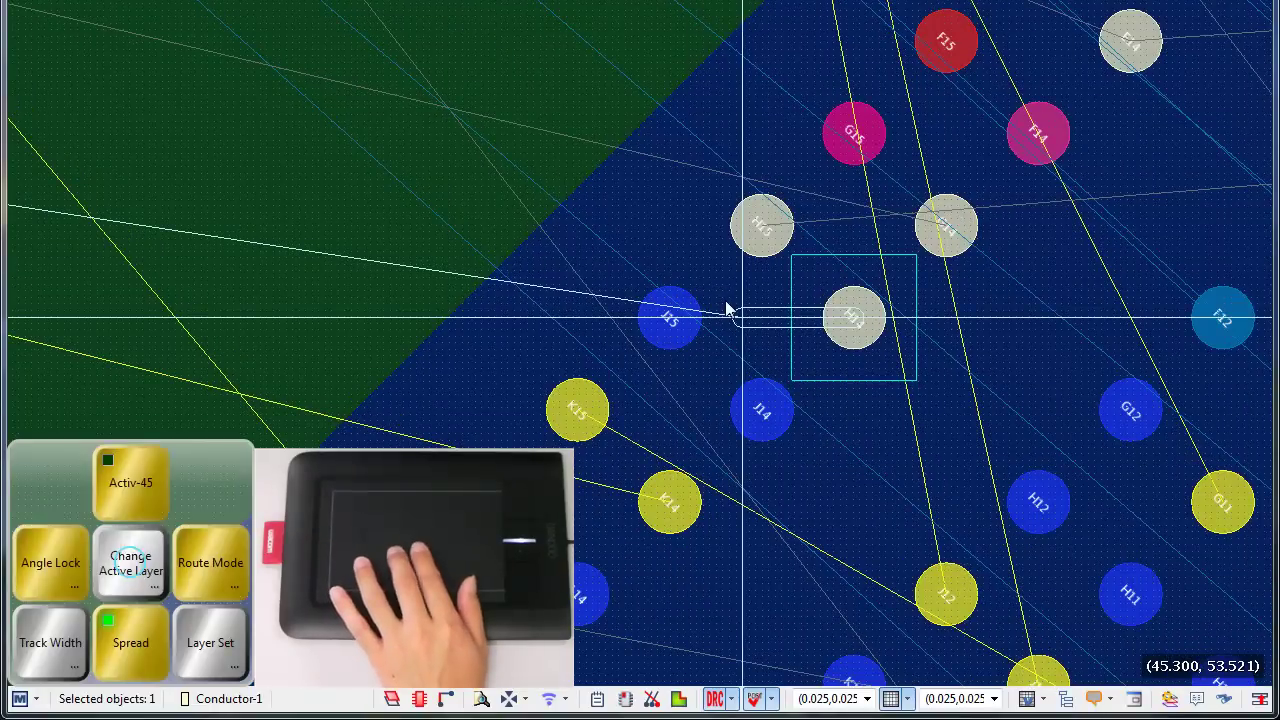
{"action": "left_click", "coordinate": [130, 555]}
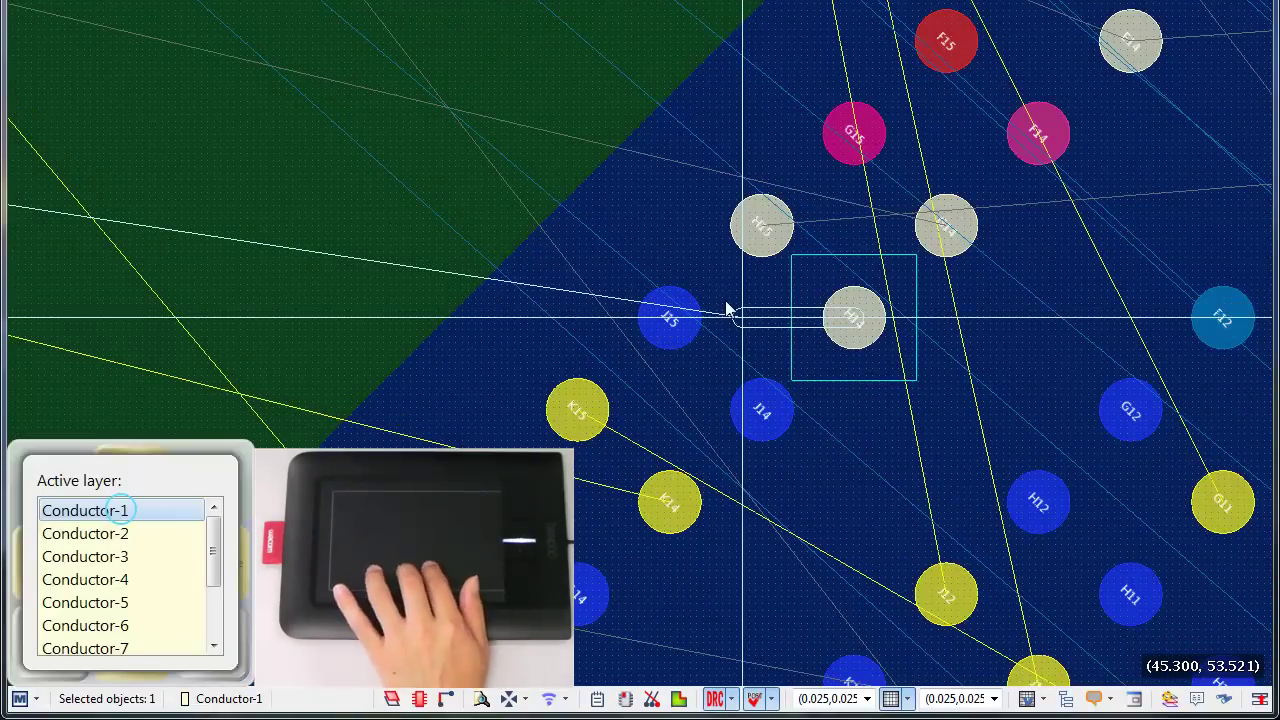
{"action": "scroll", "coordinate": [121, 510], "scroll_direction": "down", "scroll_amount": 2}
{"action": "scroll", "coordinate": [121, 510], "scroll_direction": "up", "scroll_amount": 2}
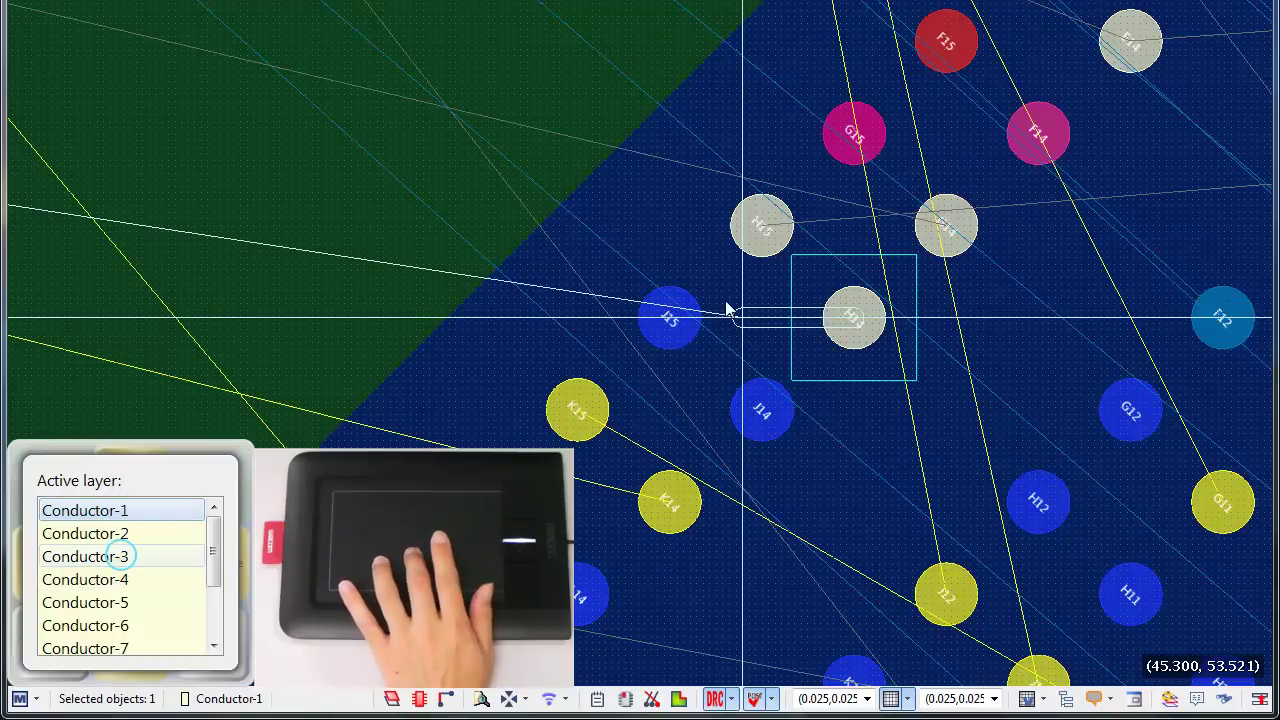
{"action": "left_click", "coordinate": [118, 555]}
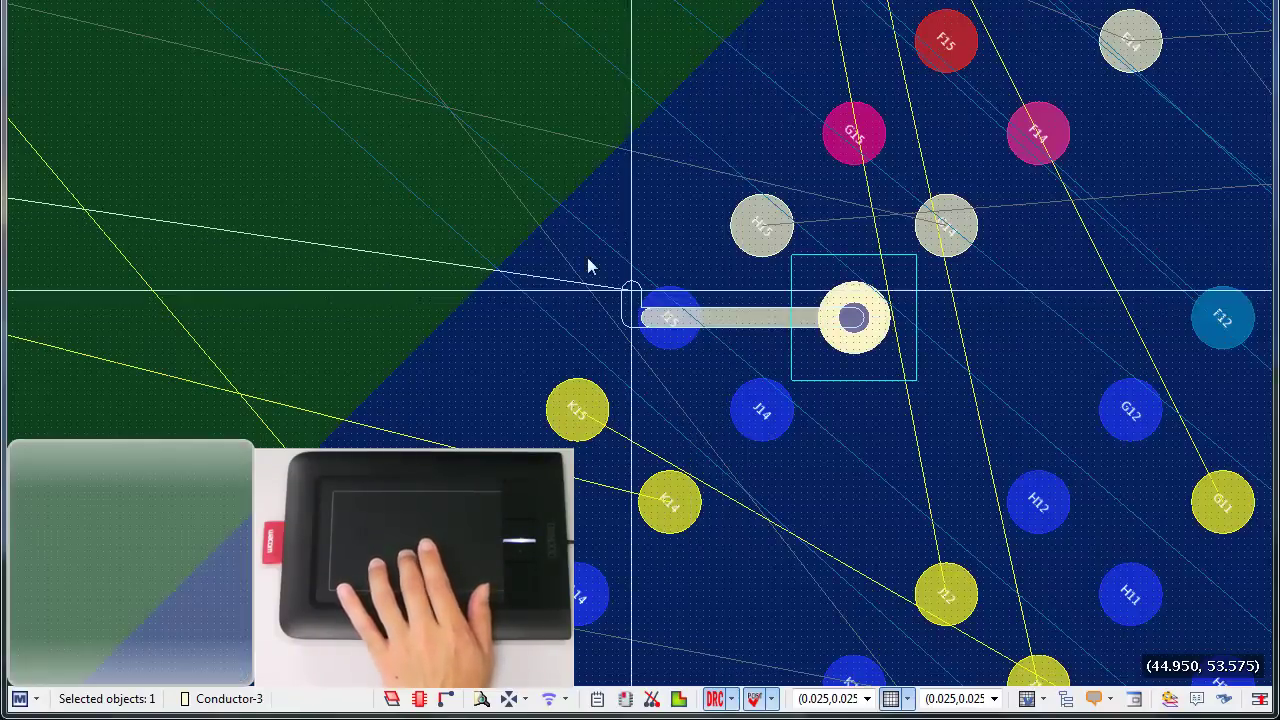
- Change the routing angle lock and route the Conductor-3 track diagonally out past the BGA outline to about (43.725, 54.750)
{"action": "left_click", "coordinate": [130, 562]}
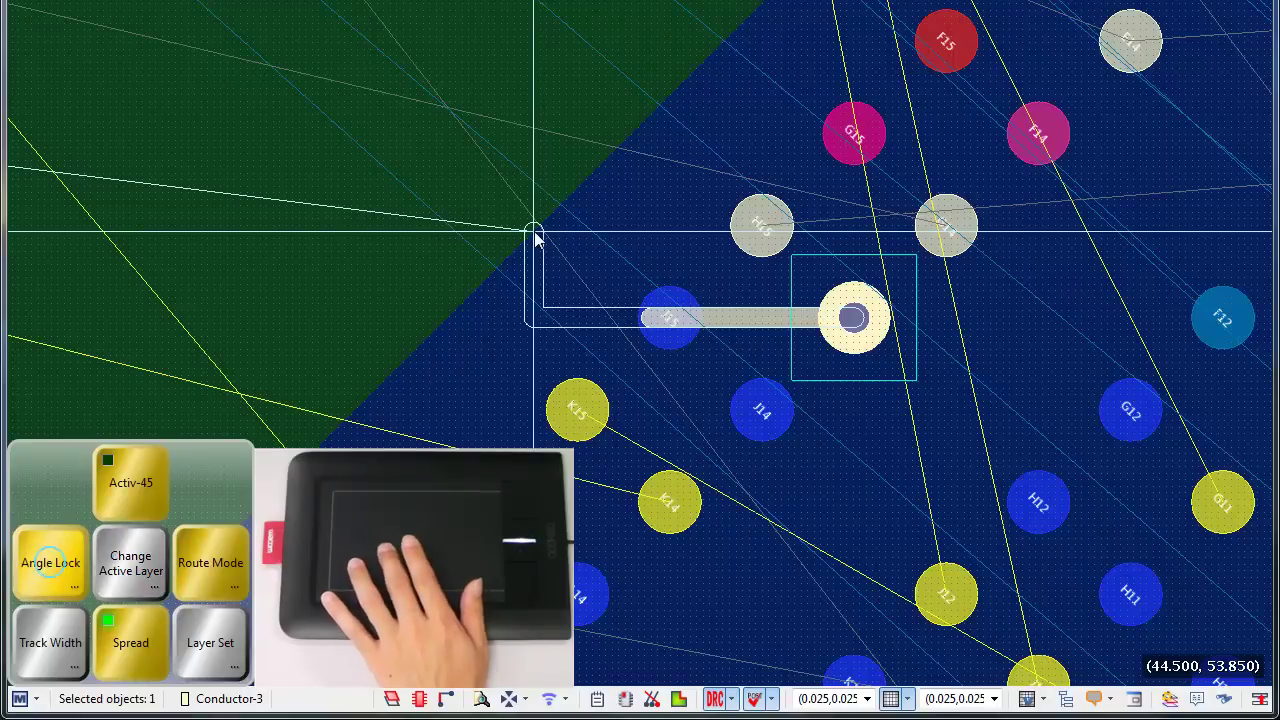
{"action": "left_click", "coordinate": [50, 562]}
{"action": "left_click", "coordinate": [130, 510]}
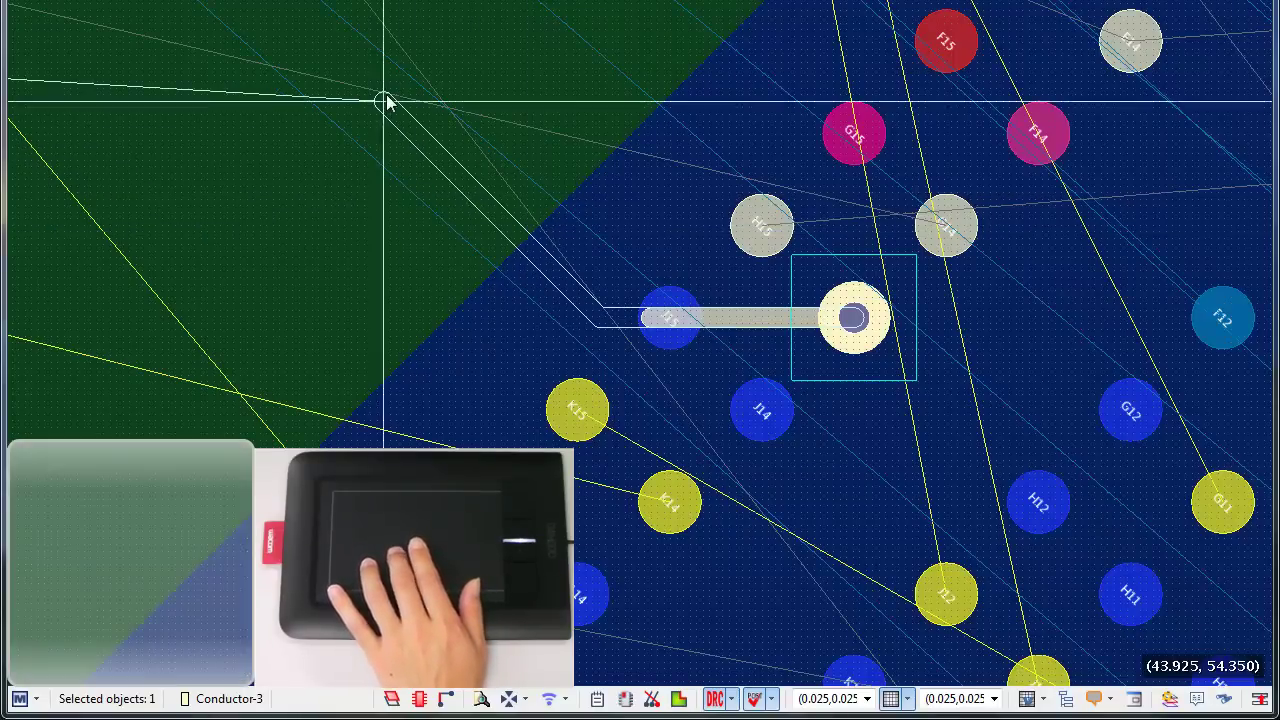
{"action": "left_click", "coordinate": [334, 11]}
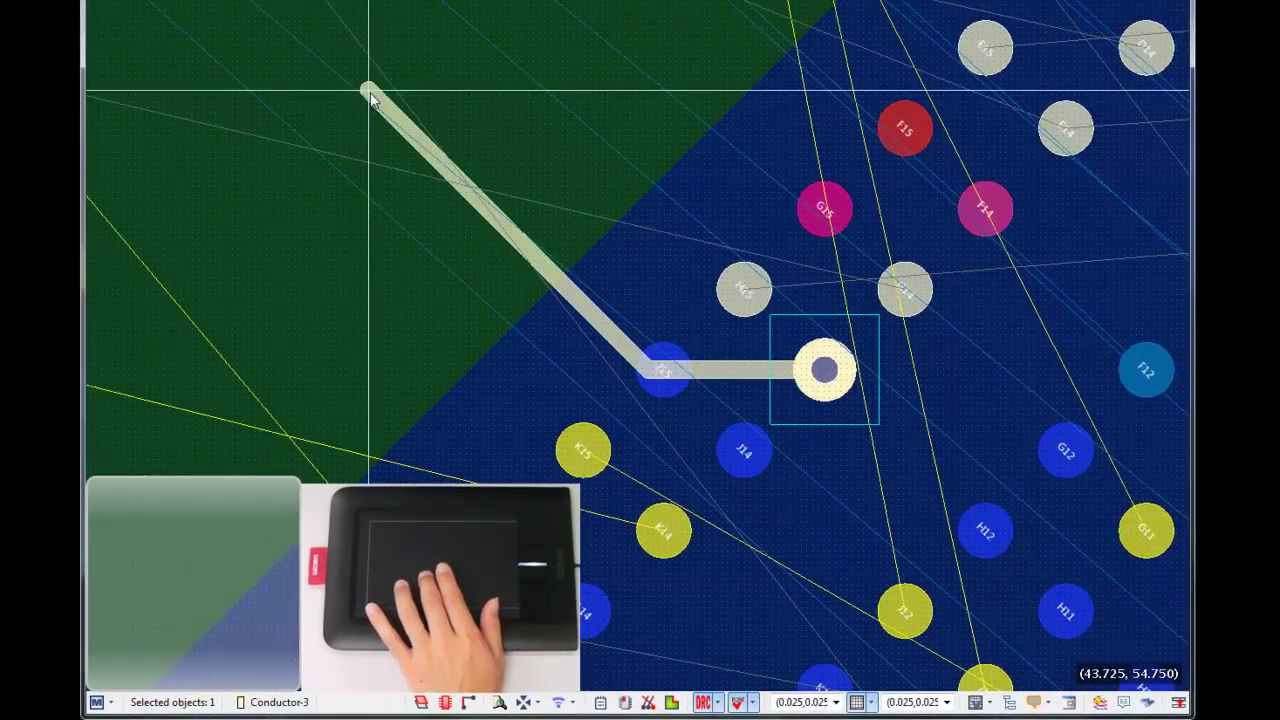
- Add a via at the track's end to return to Conductor-1 and finish the track on the connected small component's pad
{"action": "left_click", "coordinate": [369, 91]}
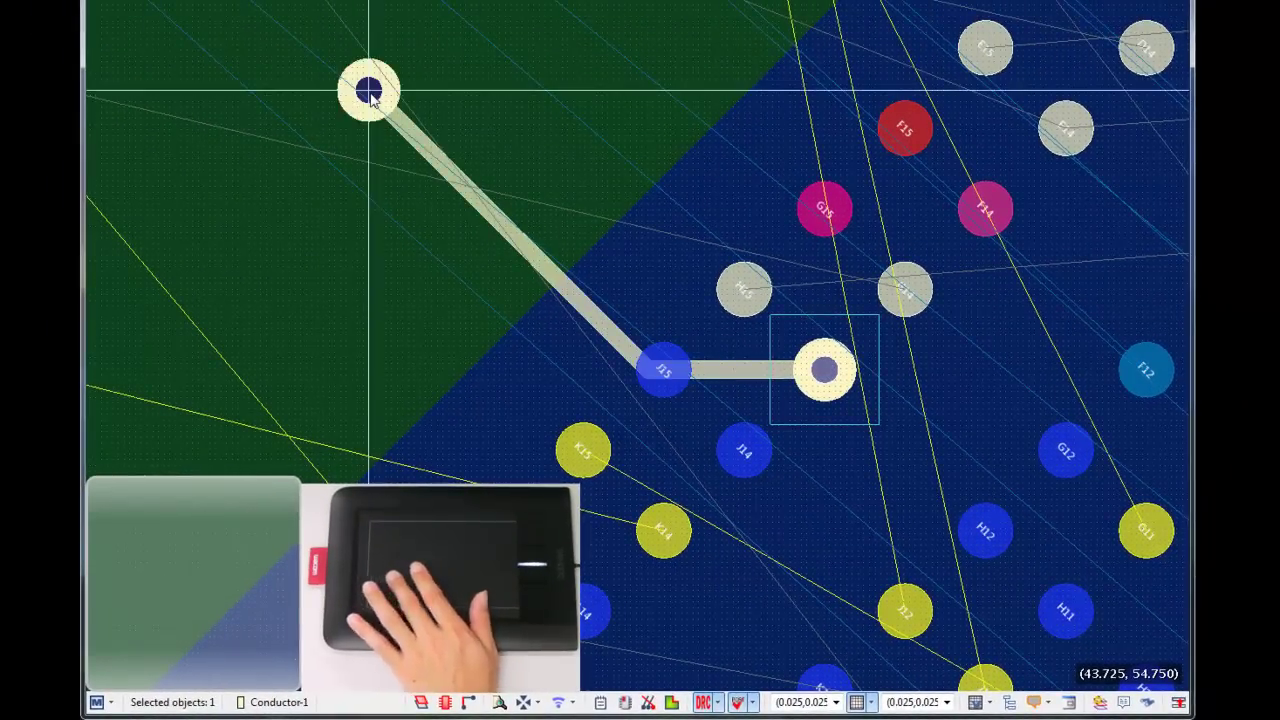
{"action": "scroll", "coordinate": [370, 94], "scroll_direction": "left", "scroll_amount": 8}
{"action": "scroll", "coordinate": [370, 94], "scroll_direction": "left", "scroll_amount": 3}
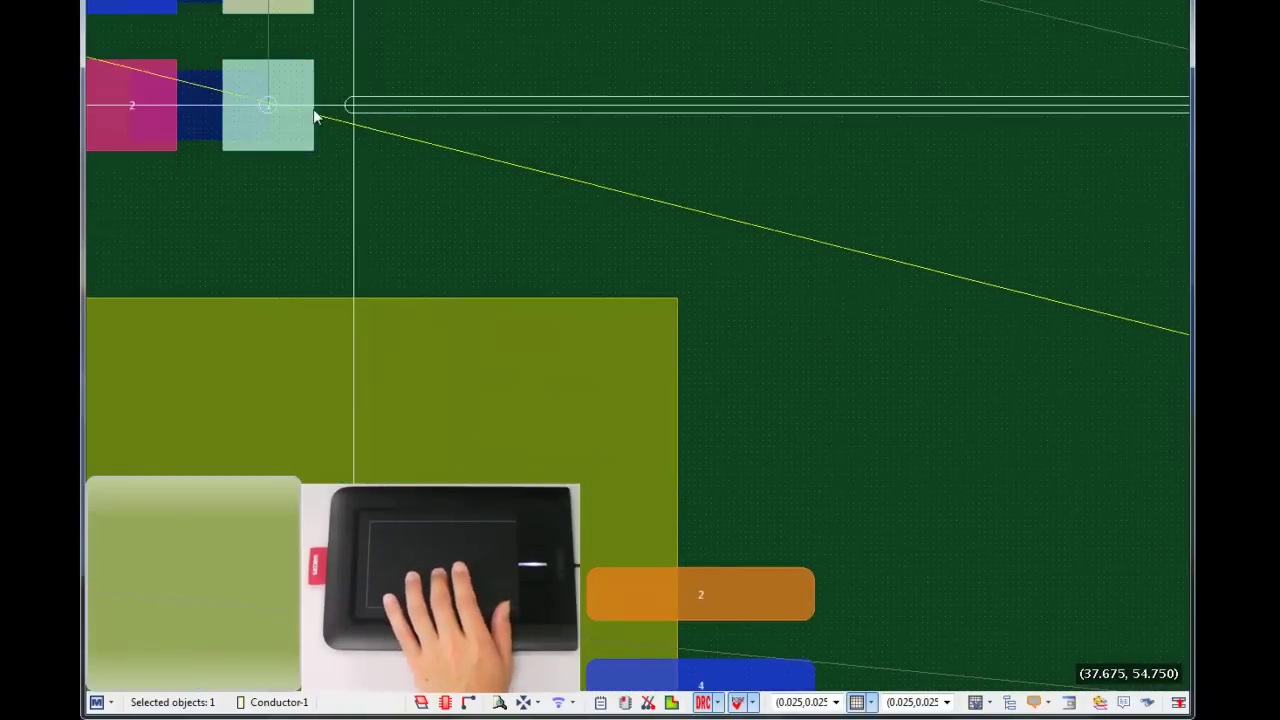
{"action": "left_click", "coordinate": [283, 108]}
{"action": "scroll", "coordinate": [363, 118], "scroll_direction": "down", "scroll_amount": 4}
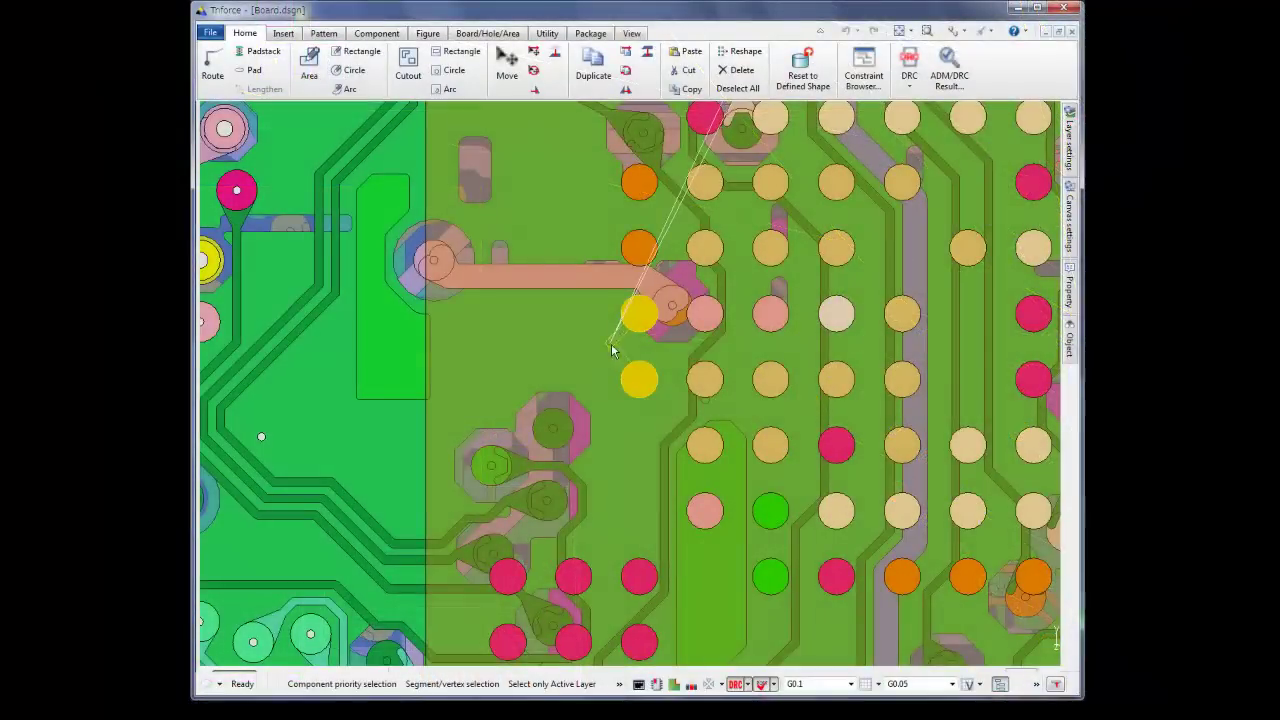
- In Board.dsgn, route the layer-stacked track pair from the yellow BGA pads with two diagonal bends and show it in 3D
{"action": "left_click", "coordinate": [608, 345]}
{"action": "left_click", "coordinate": [528, 346]}
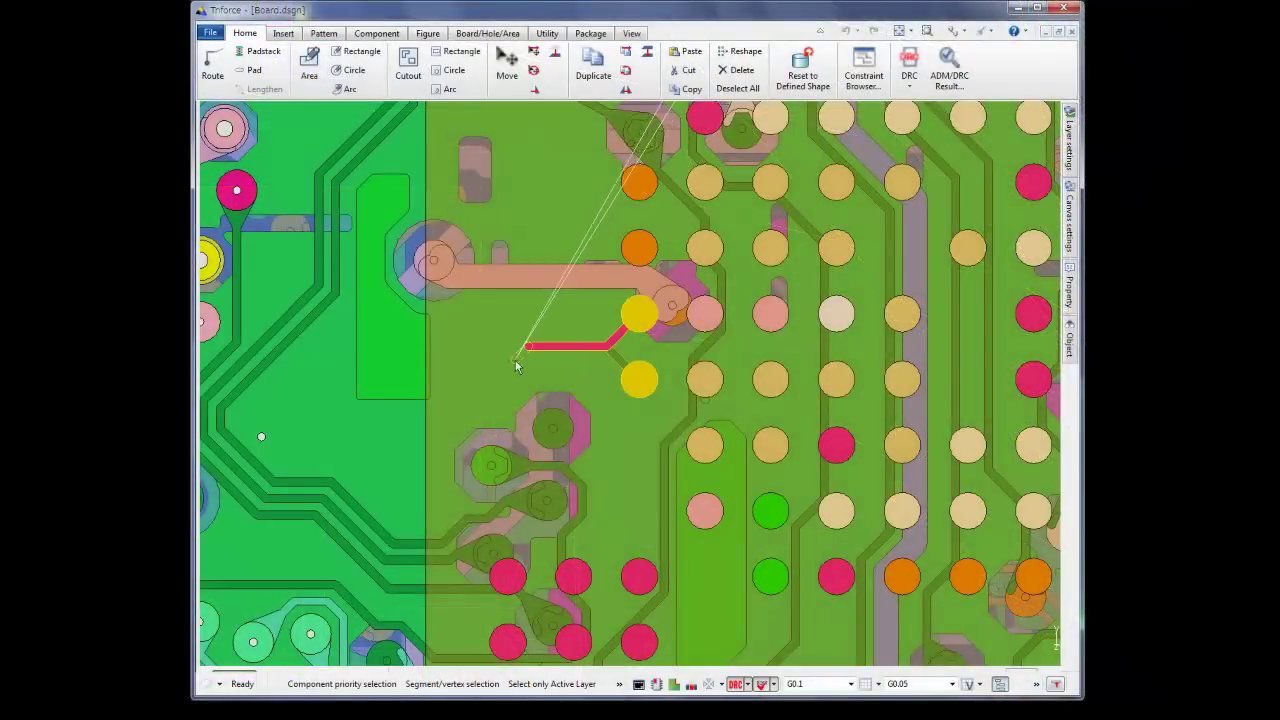
{"action": "left_click", "coordinate": [459, 416]}
{"action": "left_click", "coordinate": [315, 417]}
{"action": "key", "text": "3"}
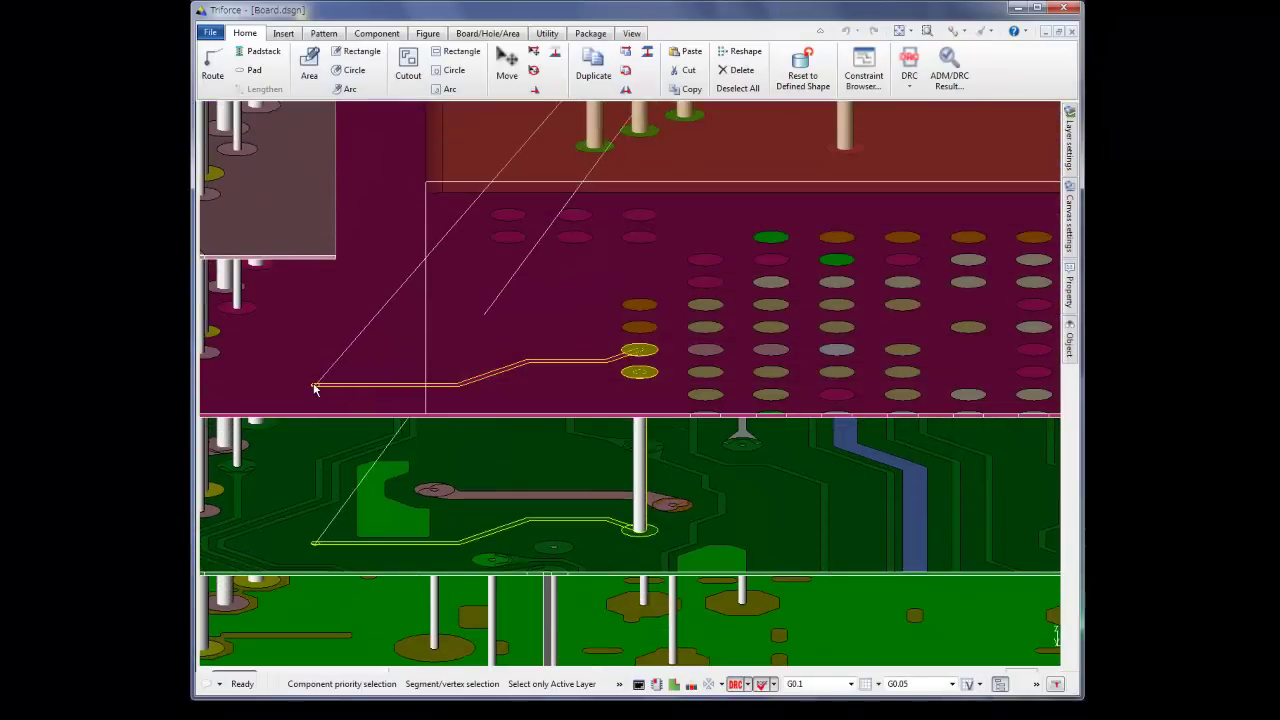
{"action": "left_click", "coordinate": [289, 385]}
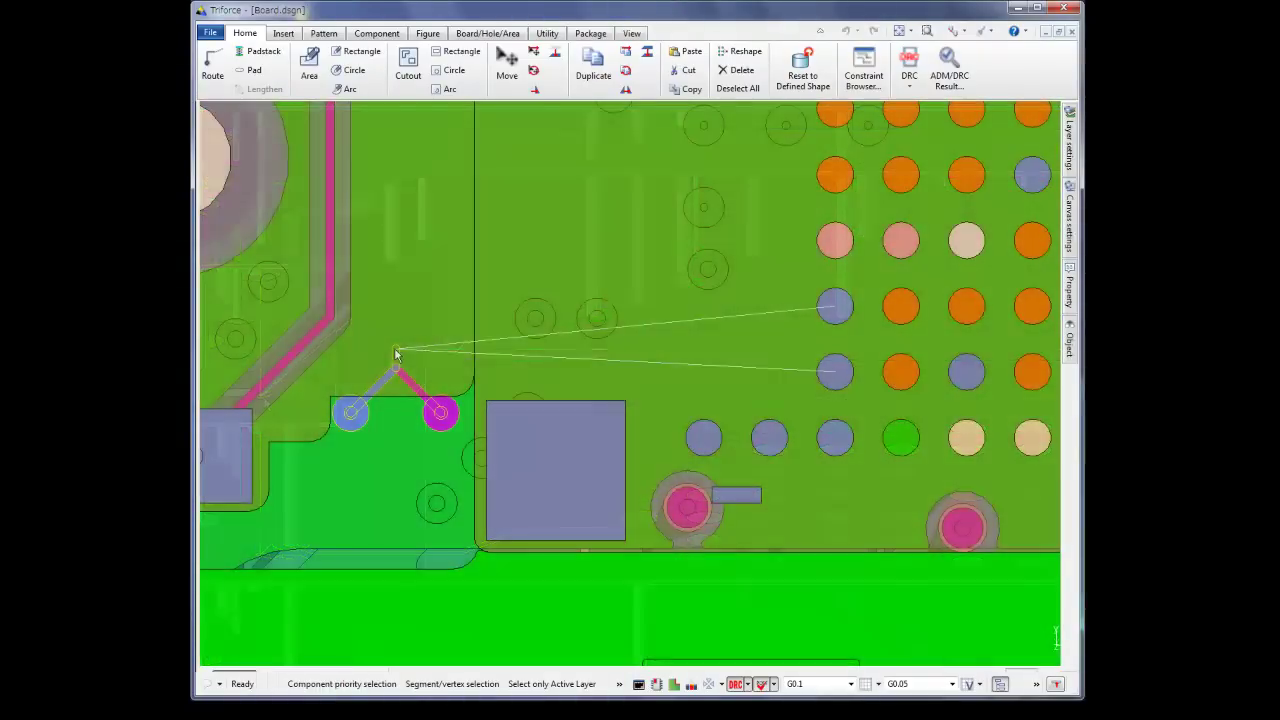
- Route the stacked differential pair from the joined blue and magenta vias, up and across towards the two matching BGA pads
{"action": "left_click", "coordinate": [396, 322]}
{"action": "left_click", "coordinate": [470, 249]}
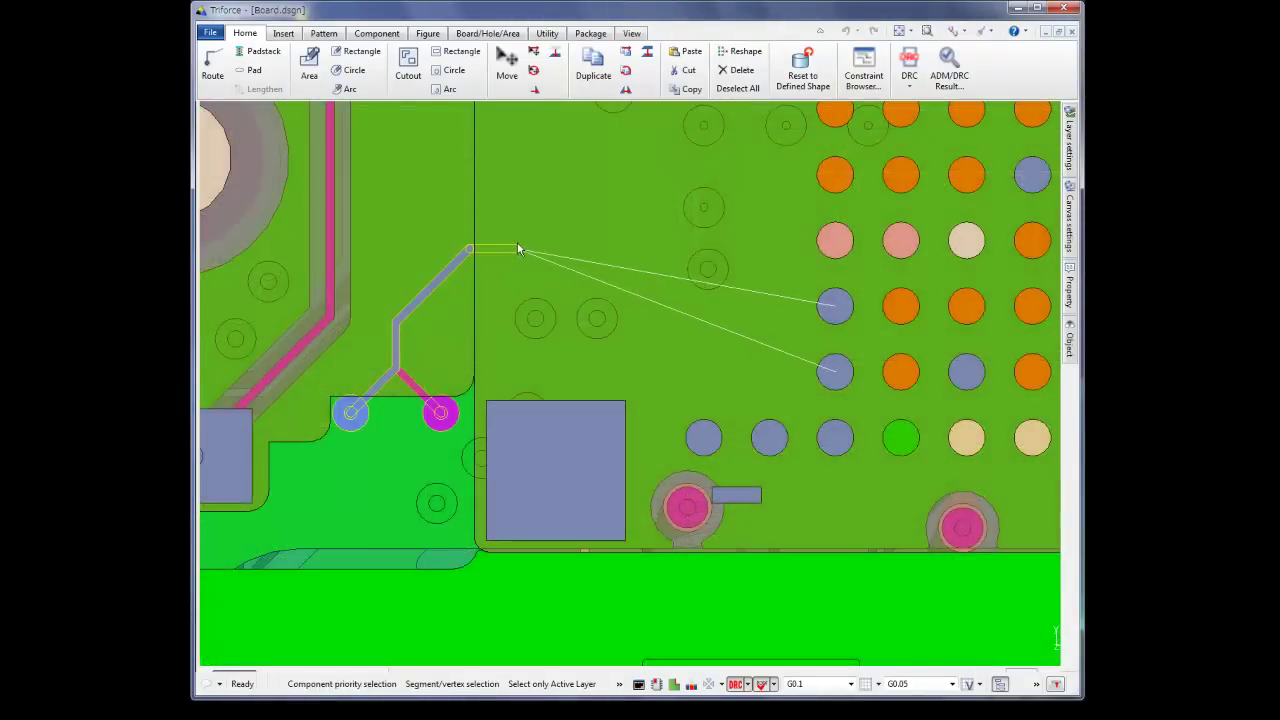
{"action": "left_click", "coordinate": [601, 249]}
{"action": "left_click", "coordinate": [692, 339]}
{"action": "key", "text": "3"}
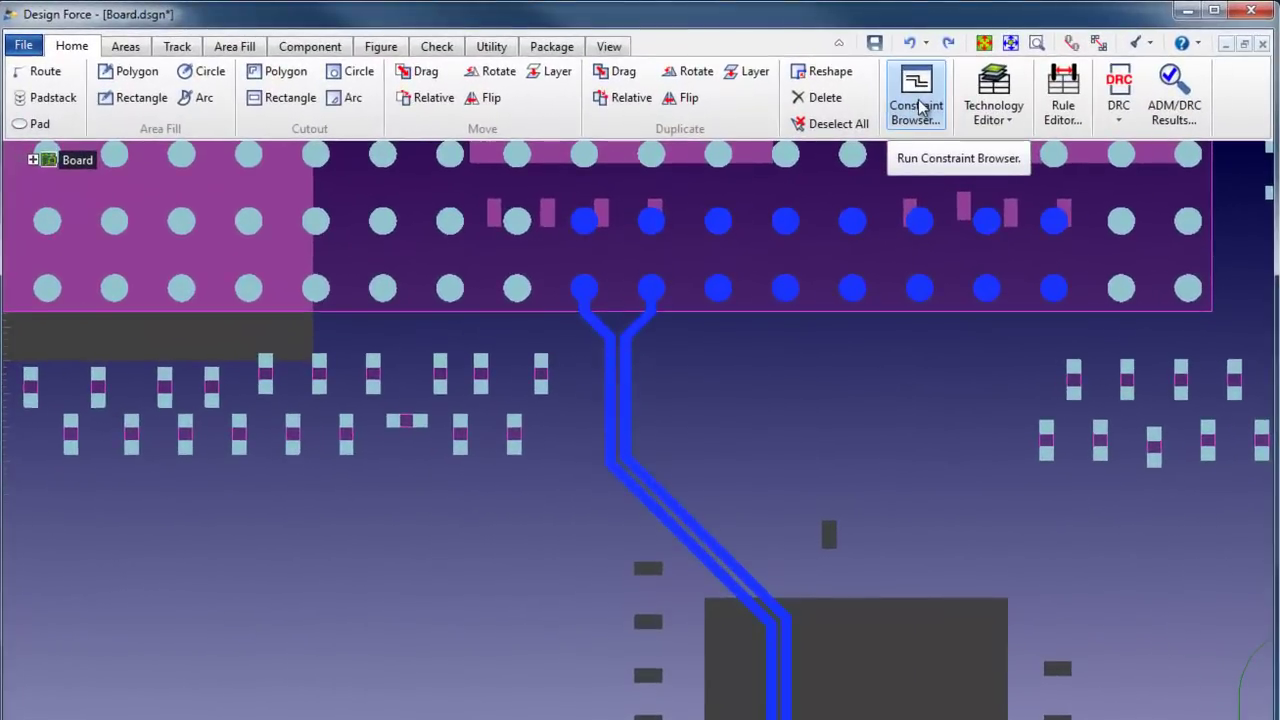
- Bulk-create the differential pairs Diffpair2 to Diffpair8 and UDQS from their E-nets in the Constraint Browser
{"action": "left_click", "coordinate": [917, 100]}
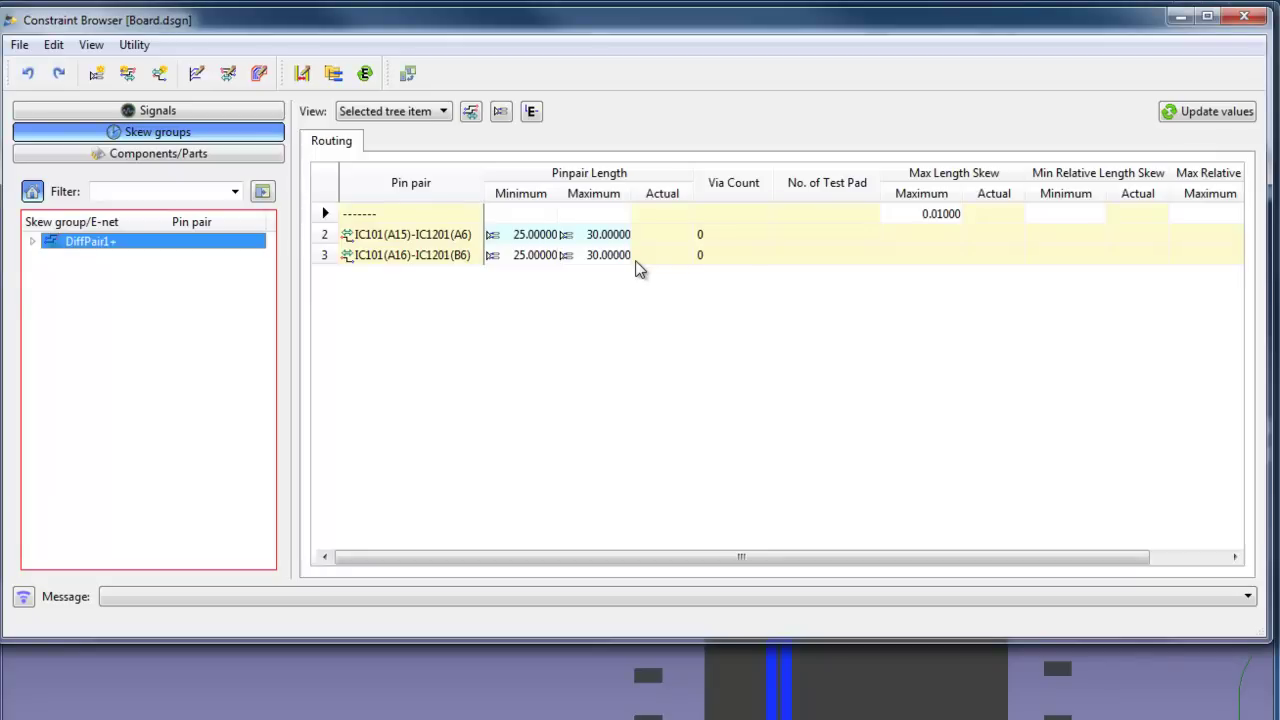
{"action": "left_click", "coordinate": [255, 113]}
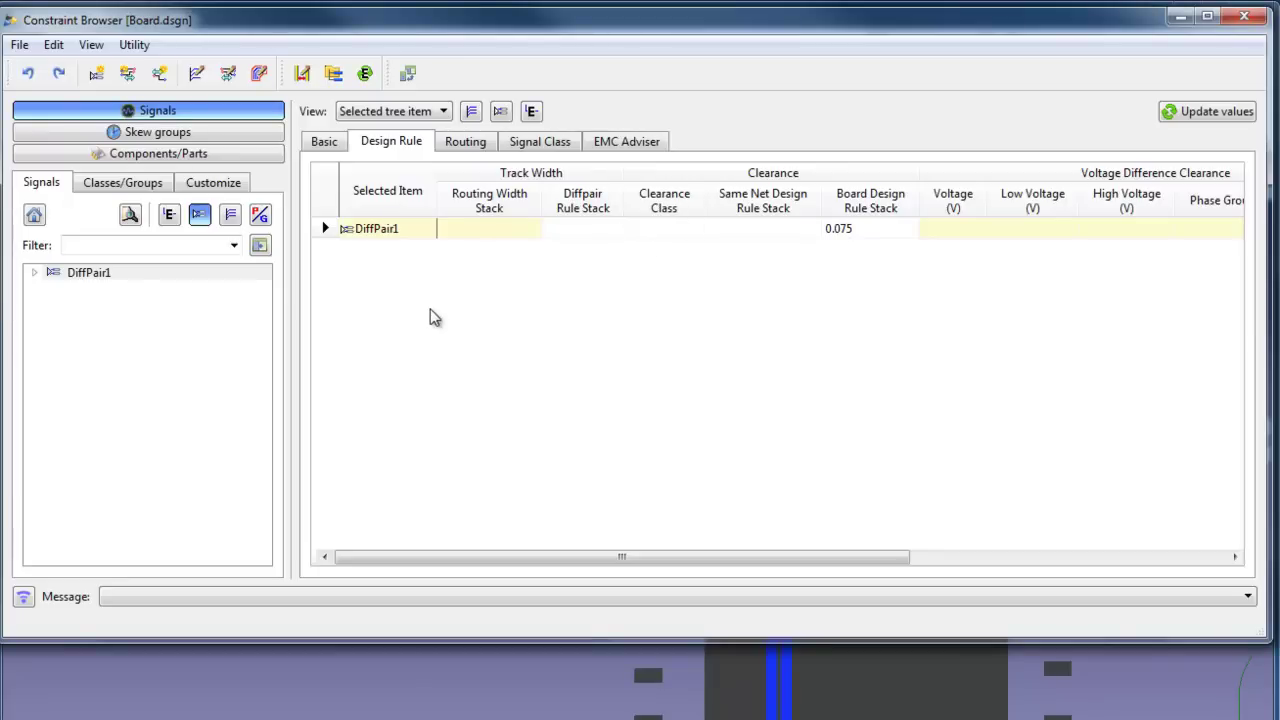
{"action": "left_click", "coordinate": [97, 74]}
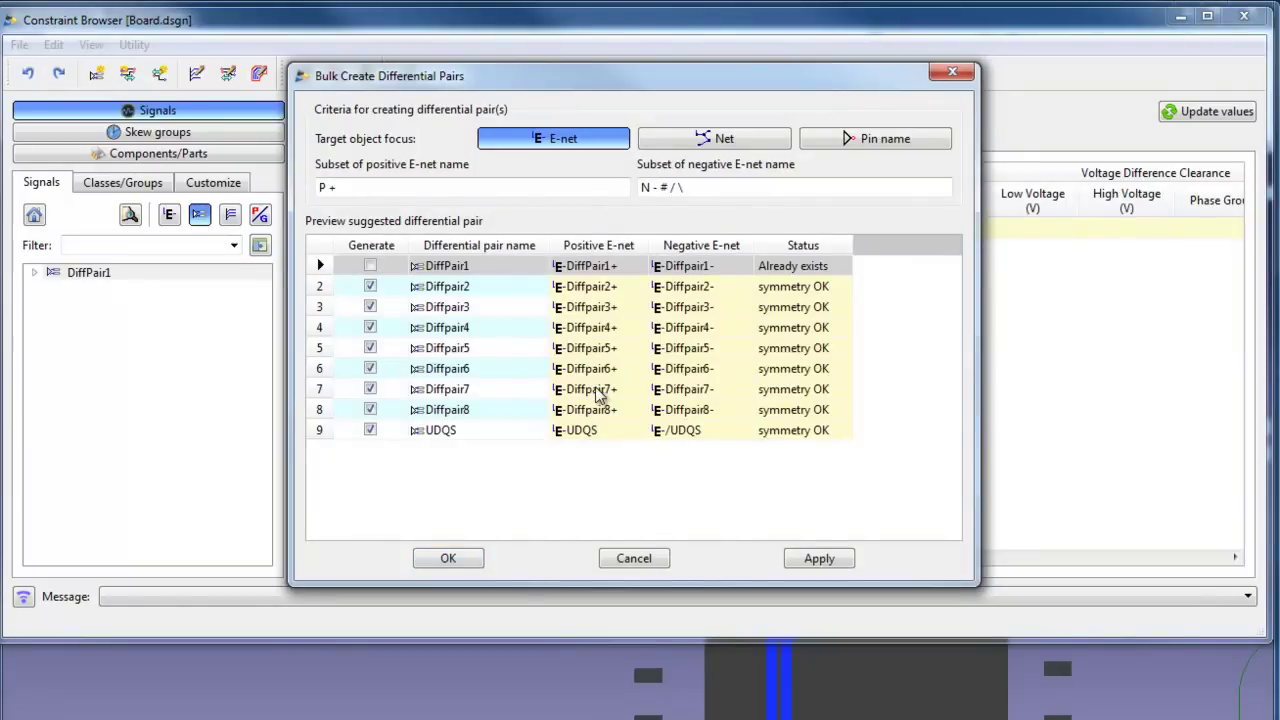
{"action": "left_click", "coordinate": [469, 561]}
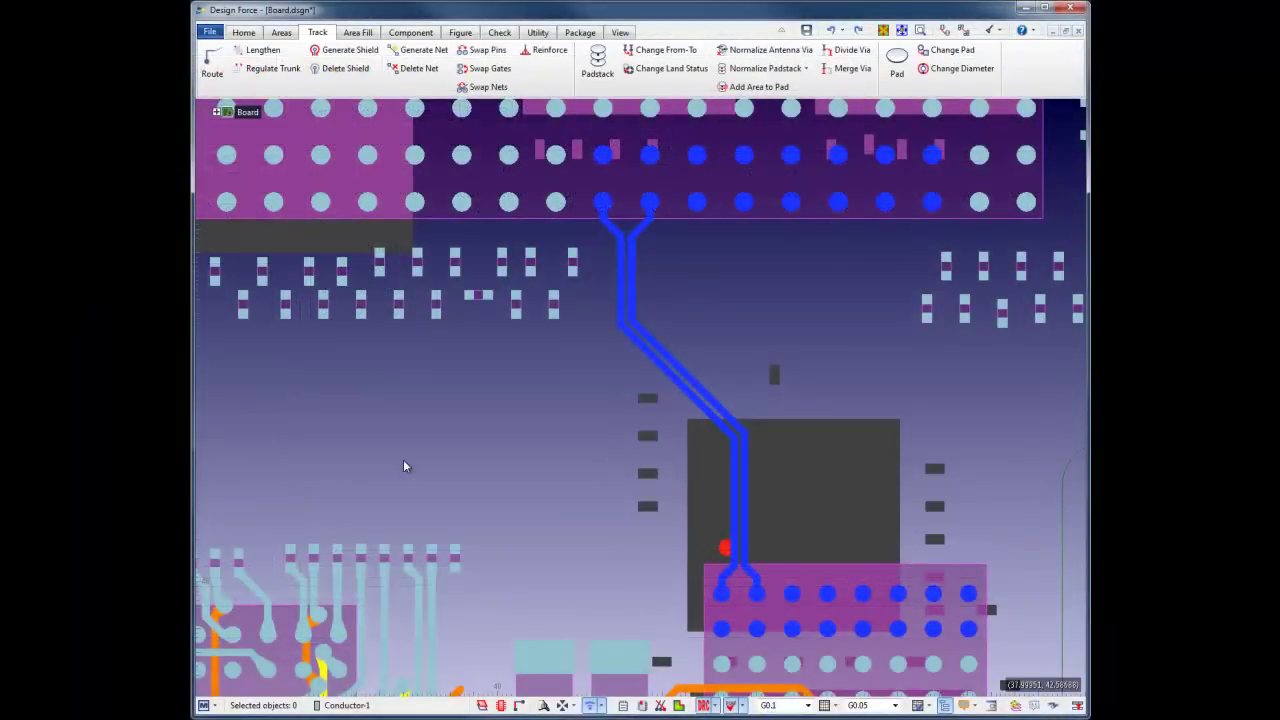
- Lengthen the differential pair between the two BGAs with a diagonal serpentine across its middle segment
{"action": "left_click", "coordinate": [272, 57]}
{"action": "left_click", "coordinate": [664, 366]}
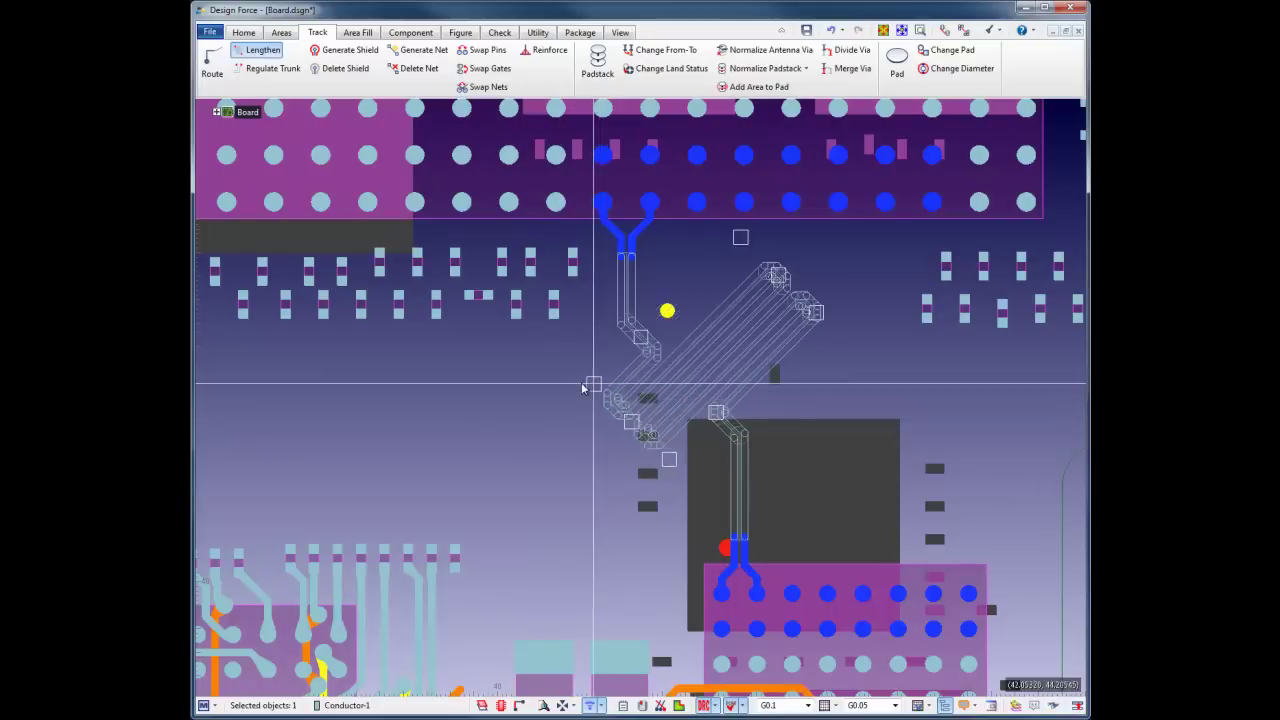
{"action": "left_click", "coordinate": [606, 400]}
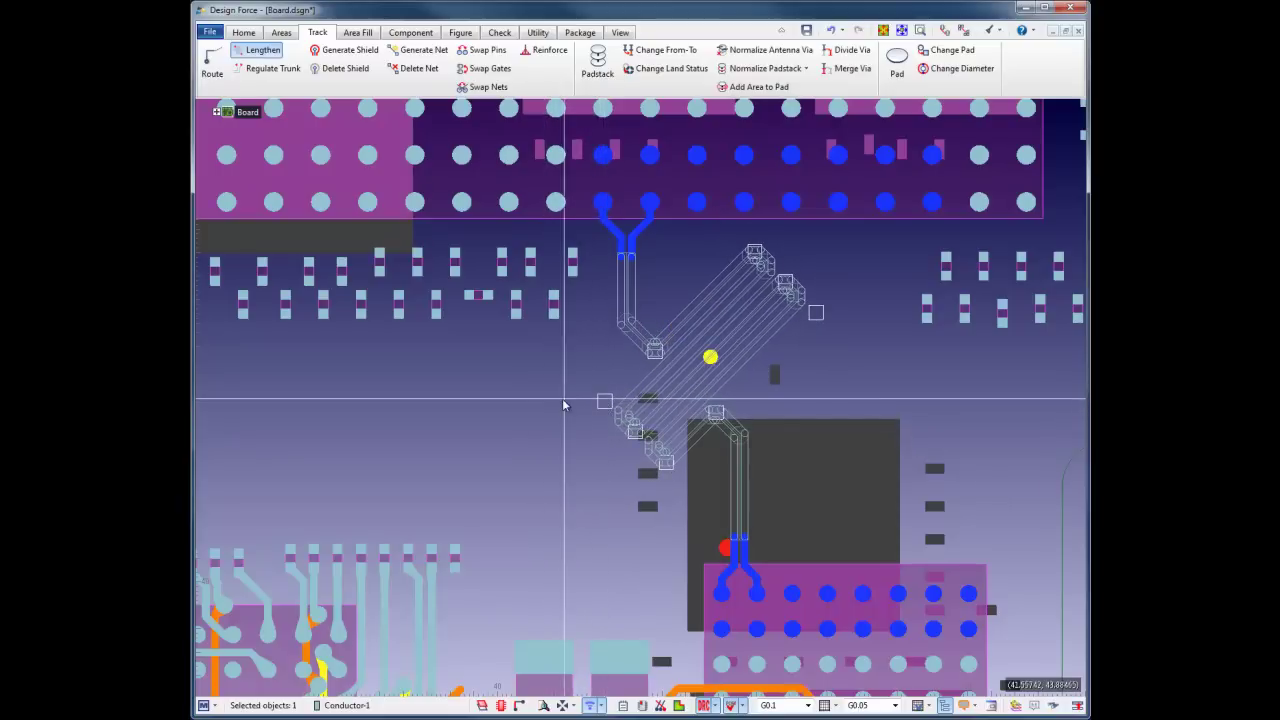
{"action": "left_click", "coordinate": [562, 399]}
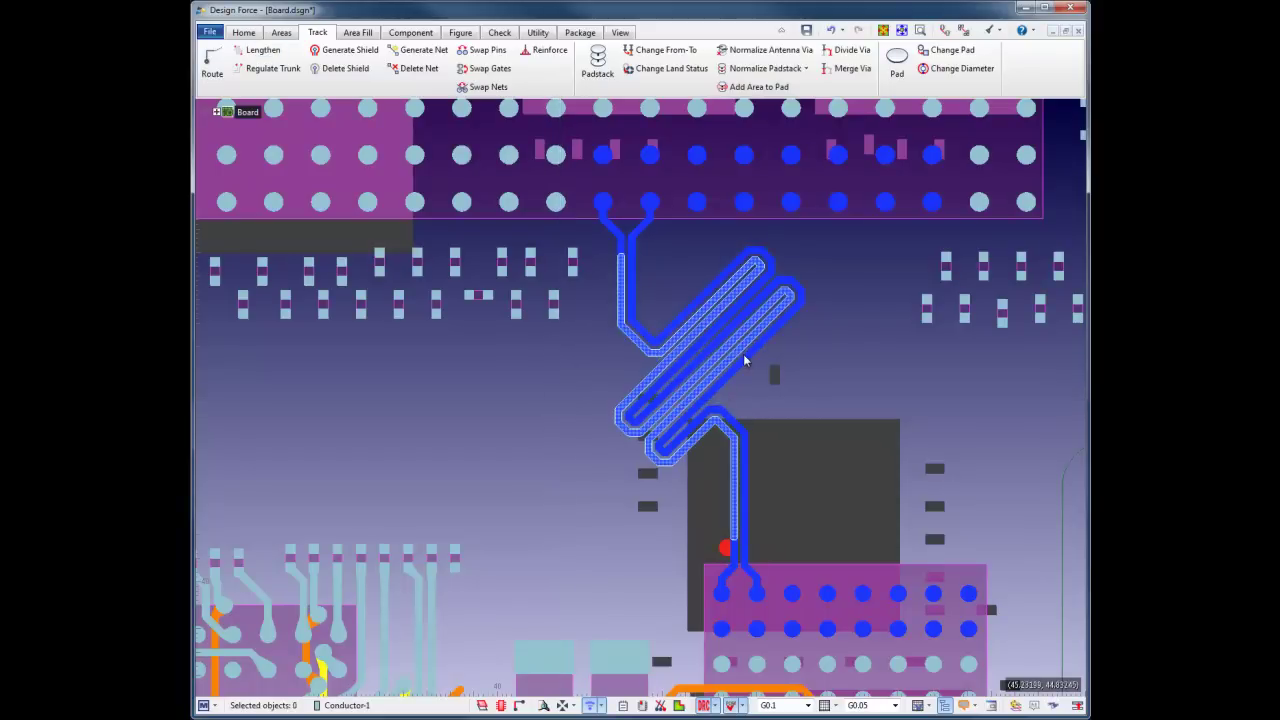
- Send the lengthened differential pair to the Scenario Editor, simulate its waveforms and put both analysis windows away
{"action": "right_click", "coordinate": [748, 358]}
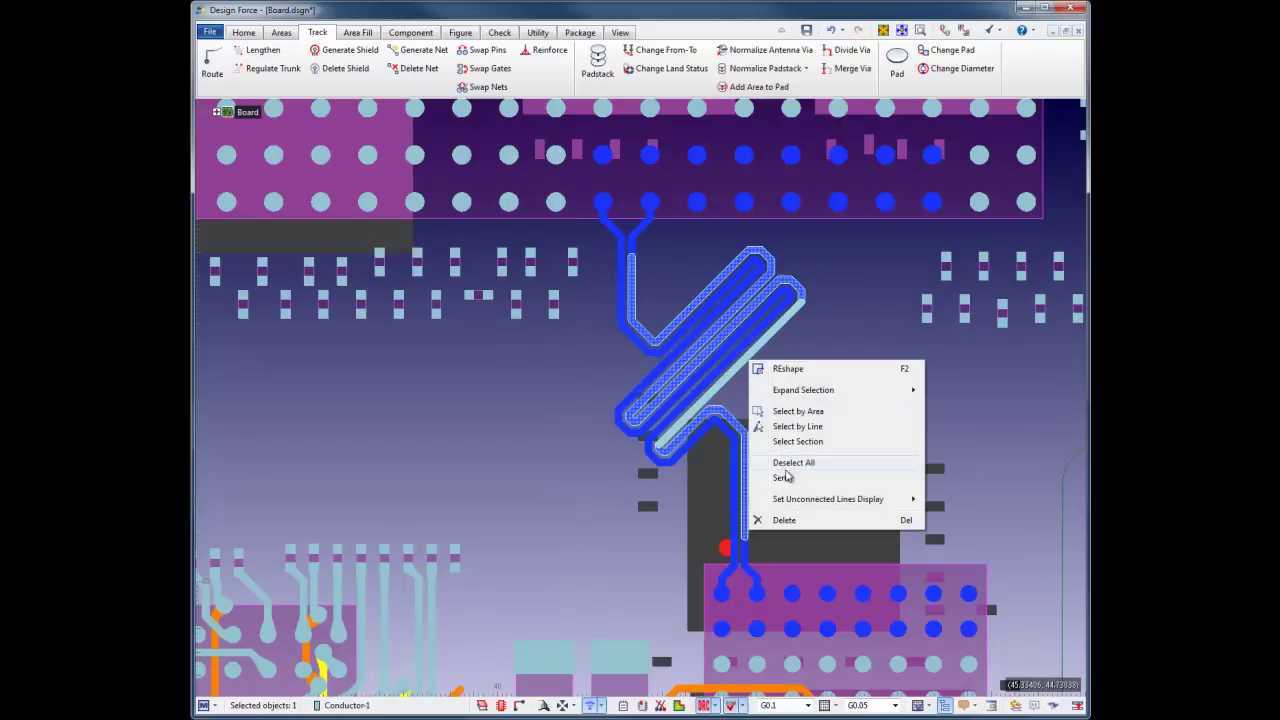
{"action": "left_click", "coordinate": [750, 480]}
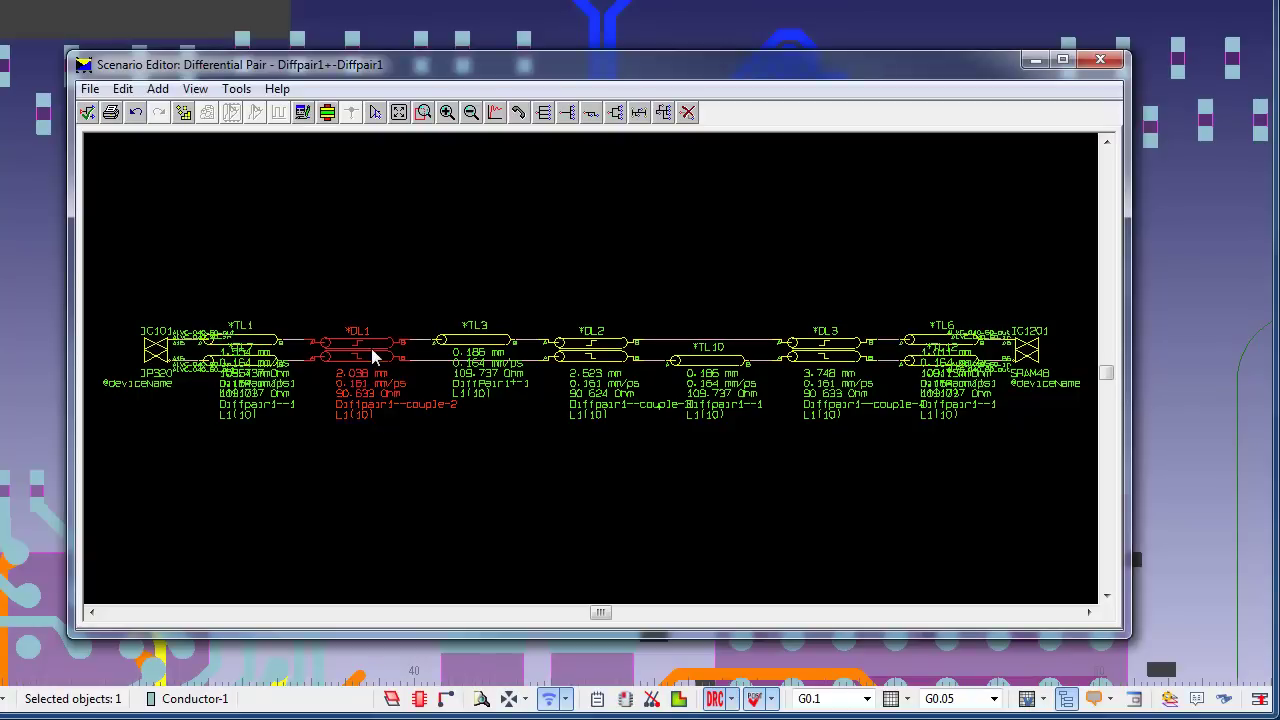
{"action": "left_click", "coordinate": [496, 112]}
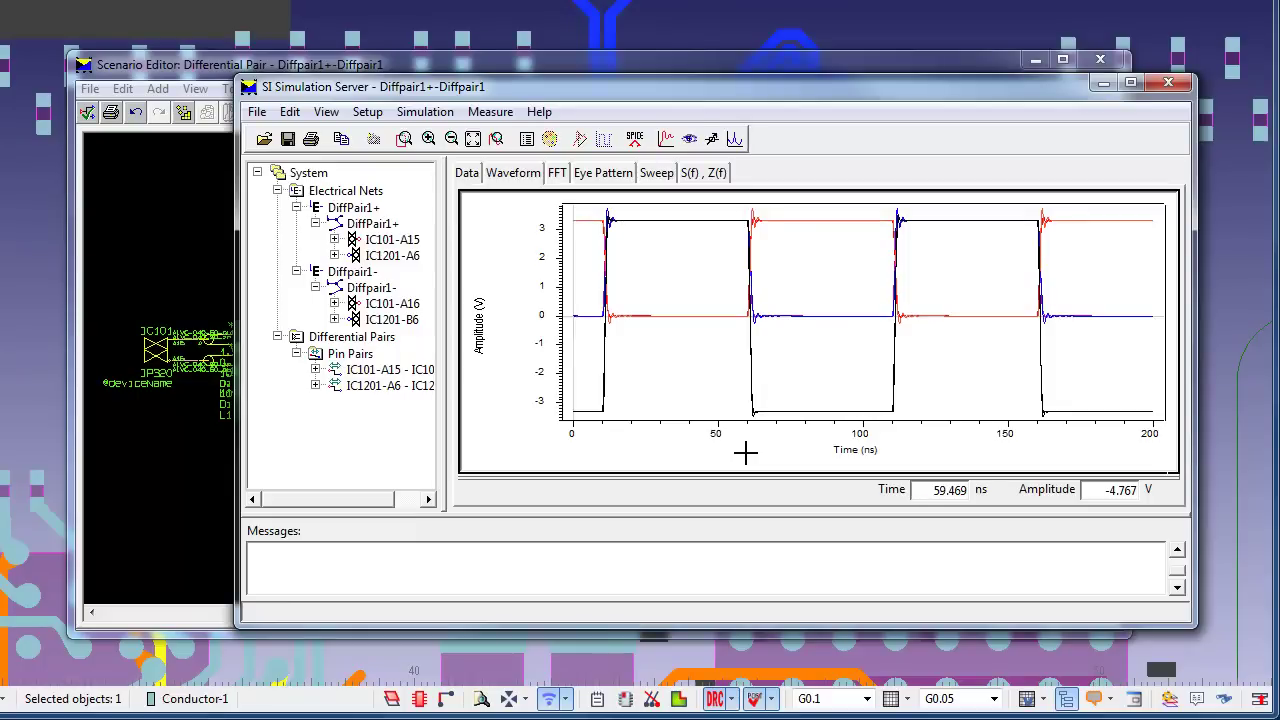
{"action": "left_click", "coordinate": [1103, 84]}
{"action": "left_click", "coordinate": [1036, 61]}
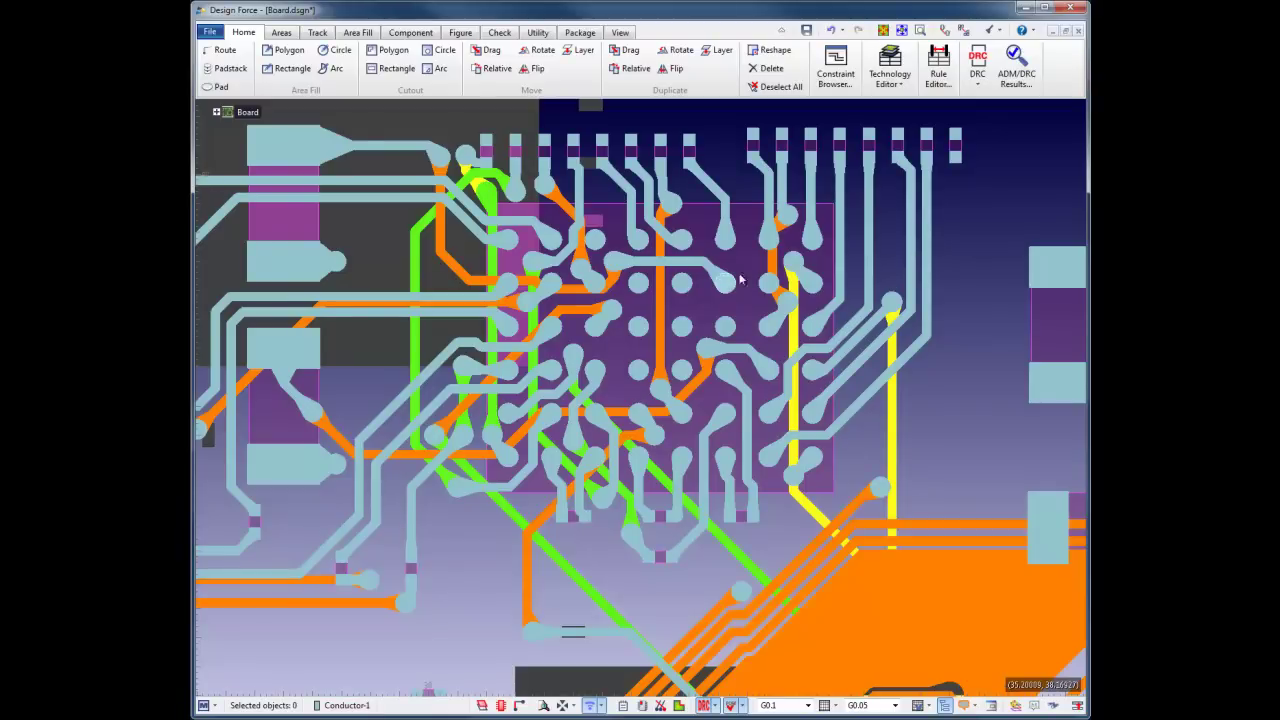
- Open the board's layer stack in 3D Technology Edit
{"action": "left_click", "coordinate": [907, 83]}
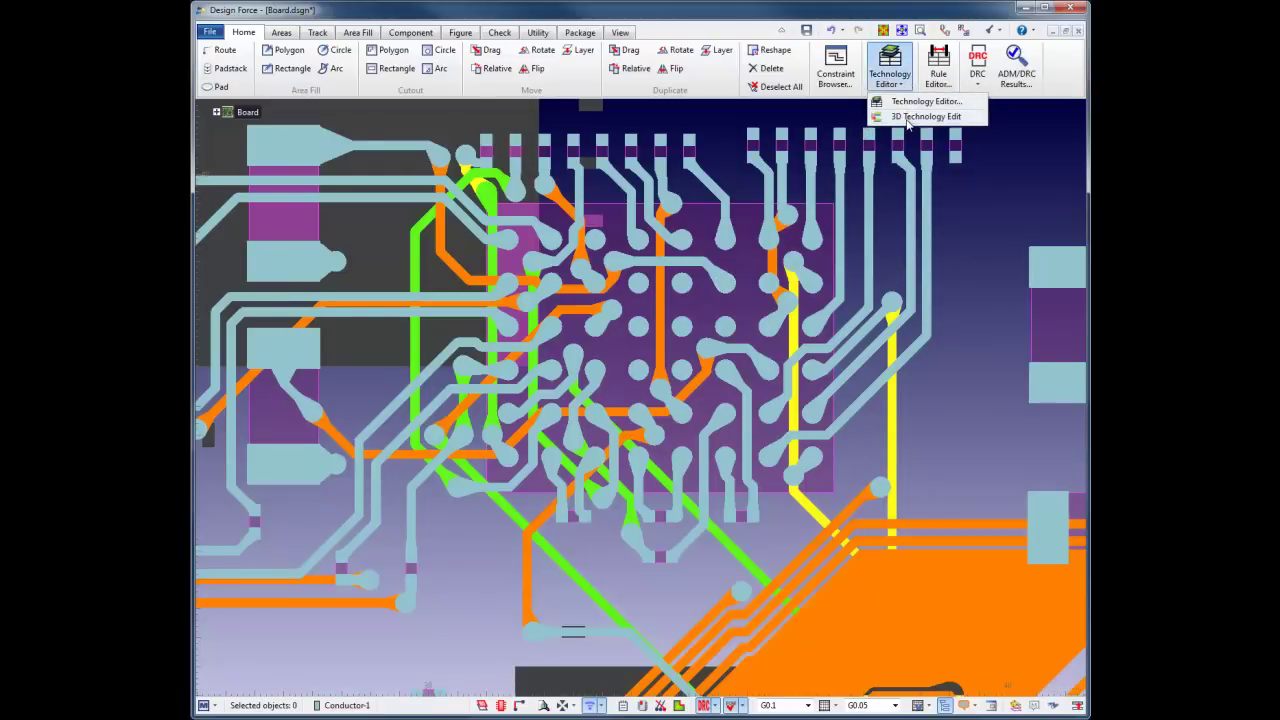
{"action": "left_click", "coordinate": [907, 117]}
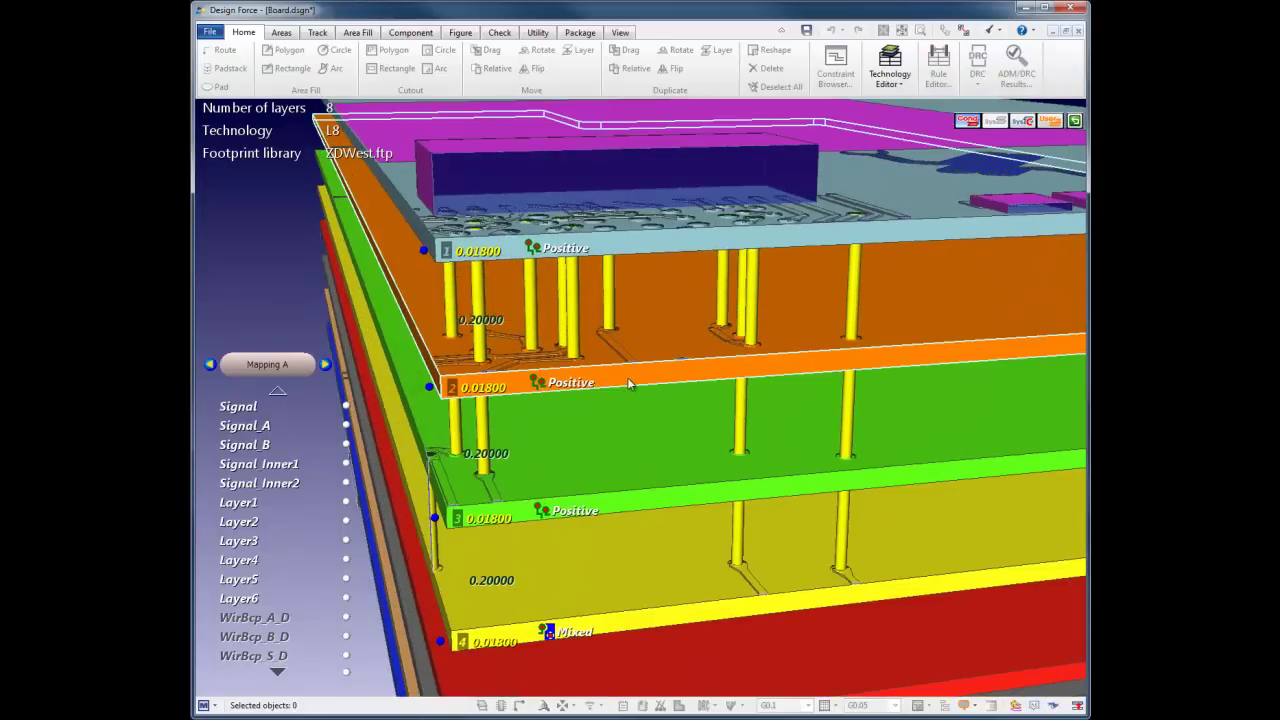
- Insert a new layer between layers 2 and 3 of the stack and set its thickness to 0.05800
{"action": "left_click", "coordinate": [629, 383]}
{"action": "left_click", "coordinate": [644, 501], "text": "ctrl"}
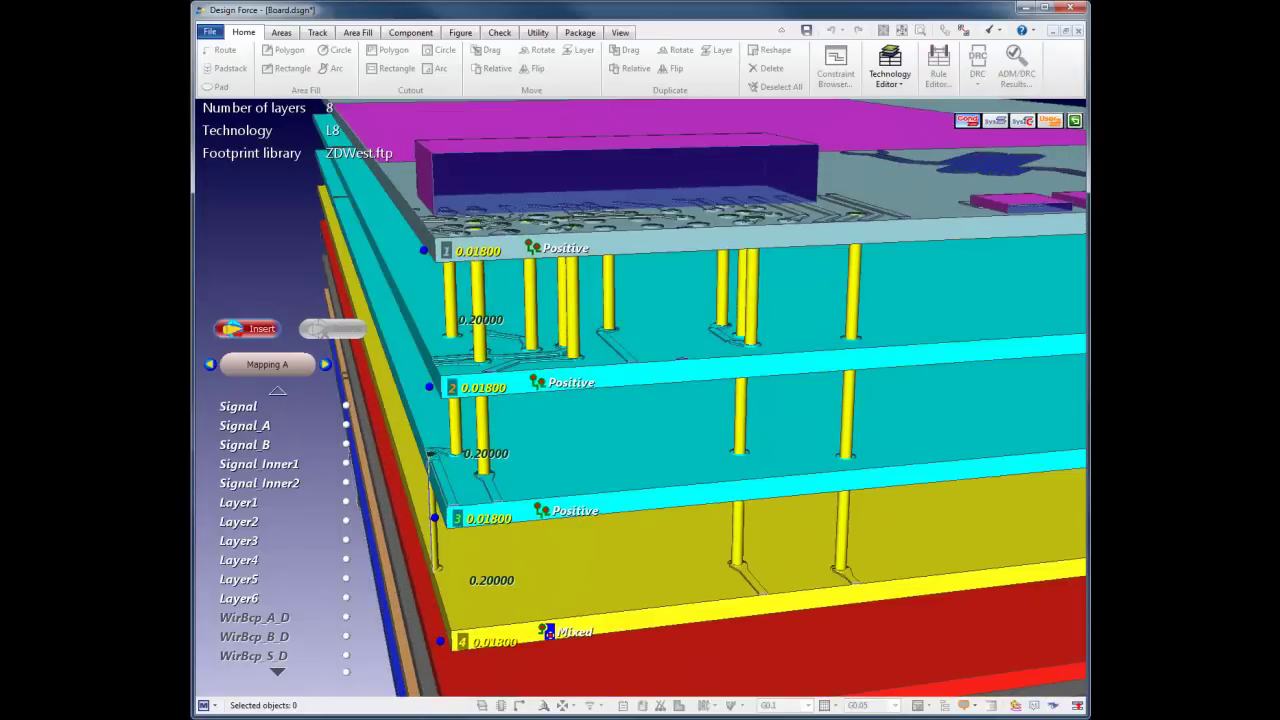
{"action": "left_click", "coordinate": [250, 330]}
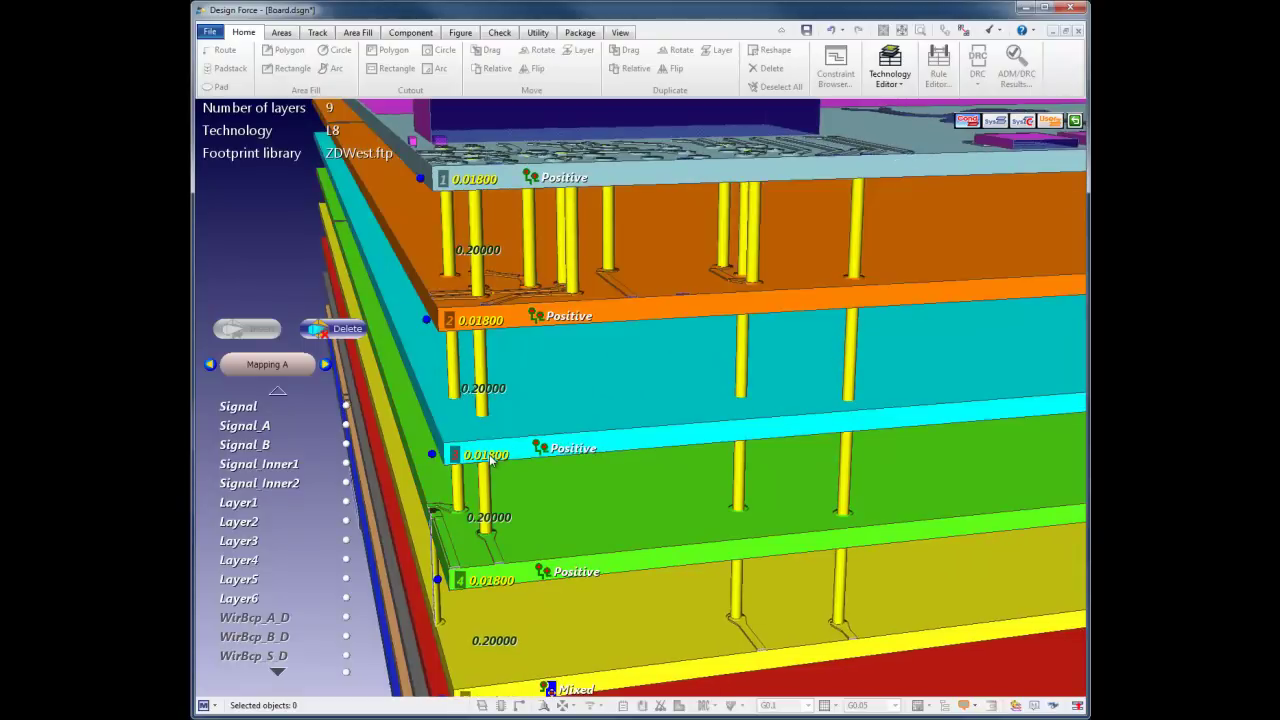
{"action": "key", "text": "BackSpace"}
{"action": "type", "text": "5"}
{"action": "key", "text": "Return"}
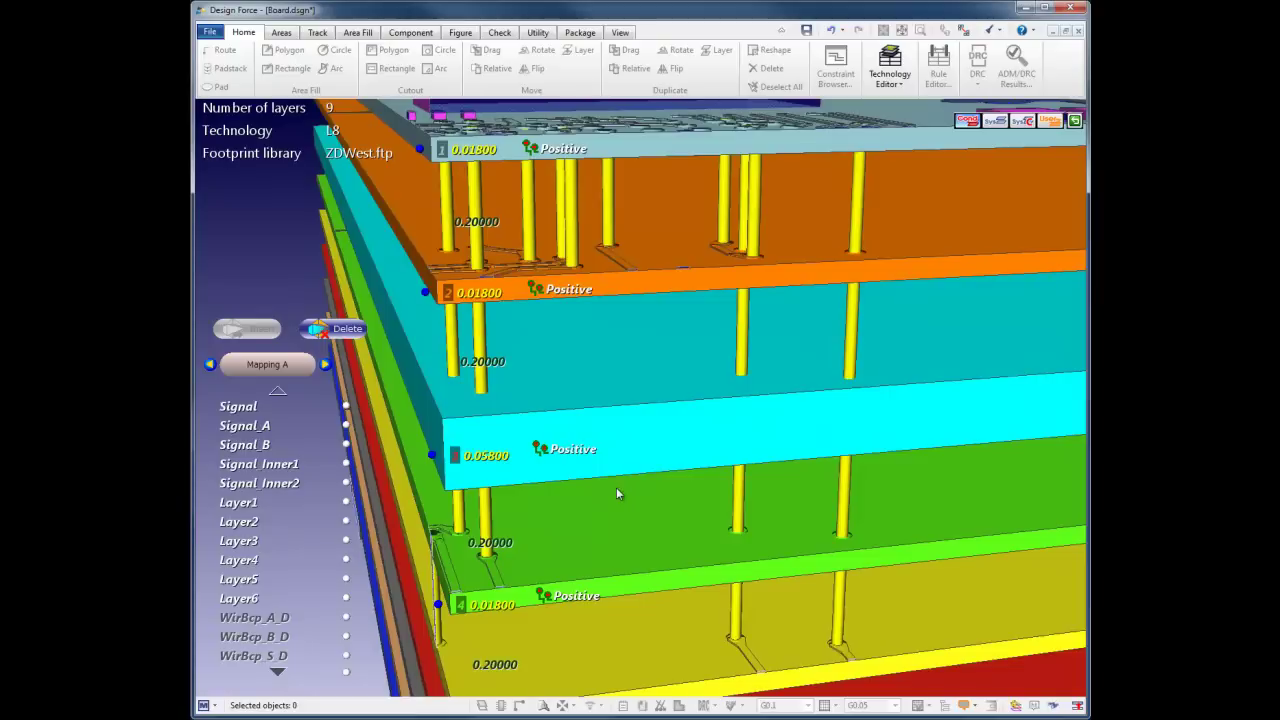
- Leave 3D Technology Edit and return to the 2D board layout
{"action": "left_click", "coordinate": [890, 75]}
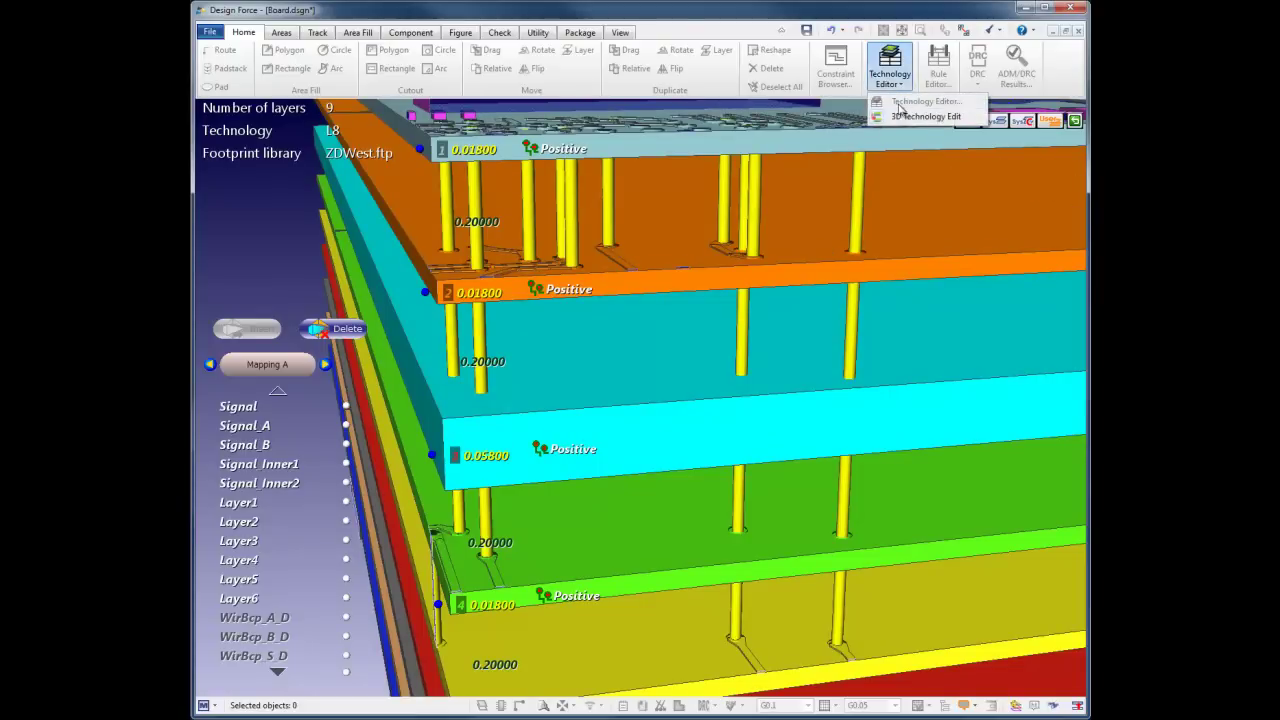
{"action": "left_click", "coordinate": [903, 117]}
{"action": "left_click", "coordinate": [660, 383]}
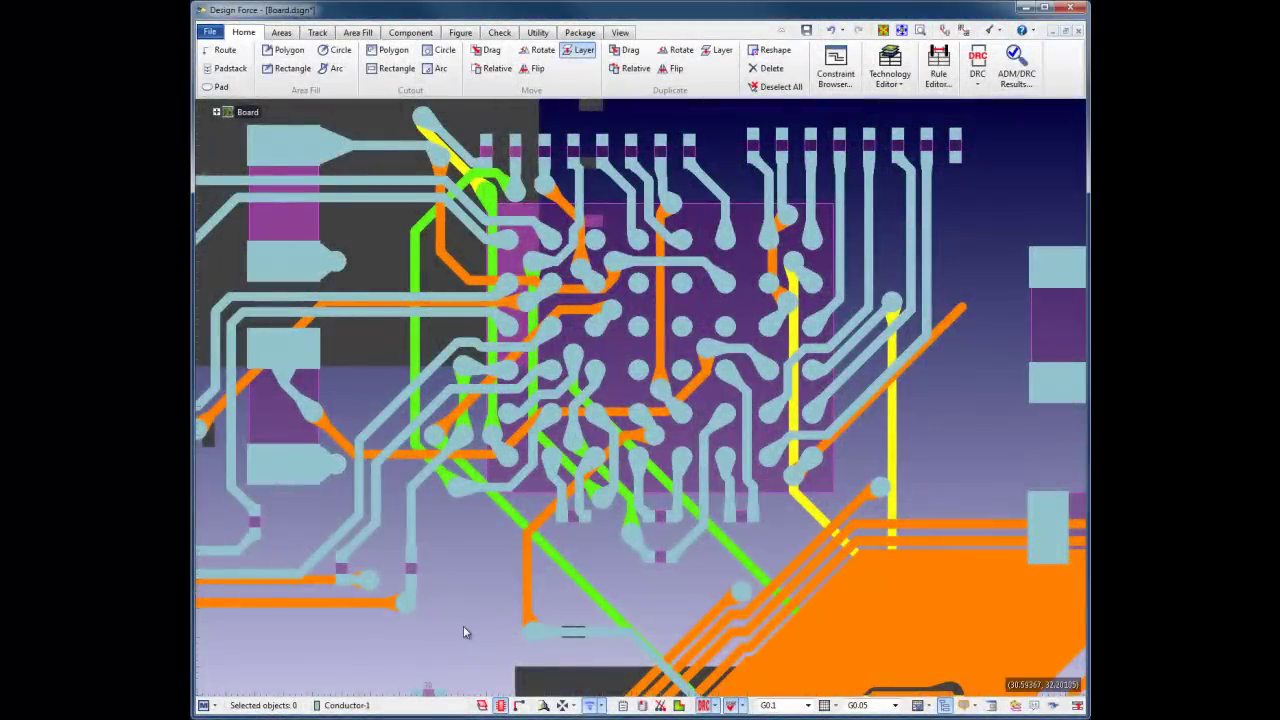
- Embed the first small component in the row beside the BGA by moving it to Conductor-2 (Side A)
{"action": "scroll", "coordinate": [463, 632], "scroll_direction": "up", "scroll_amount": 5}
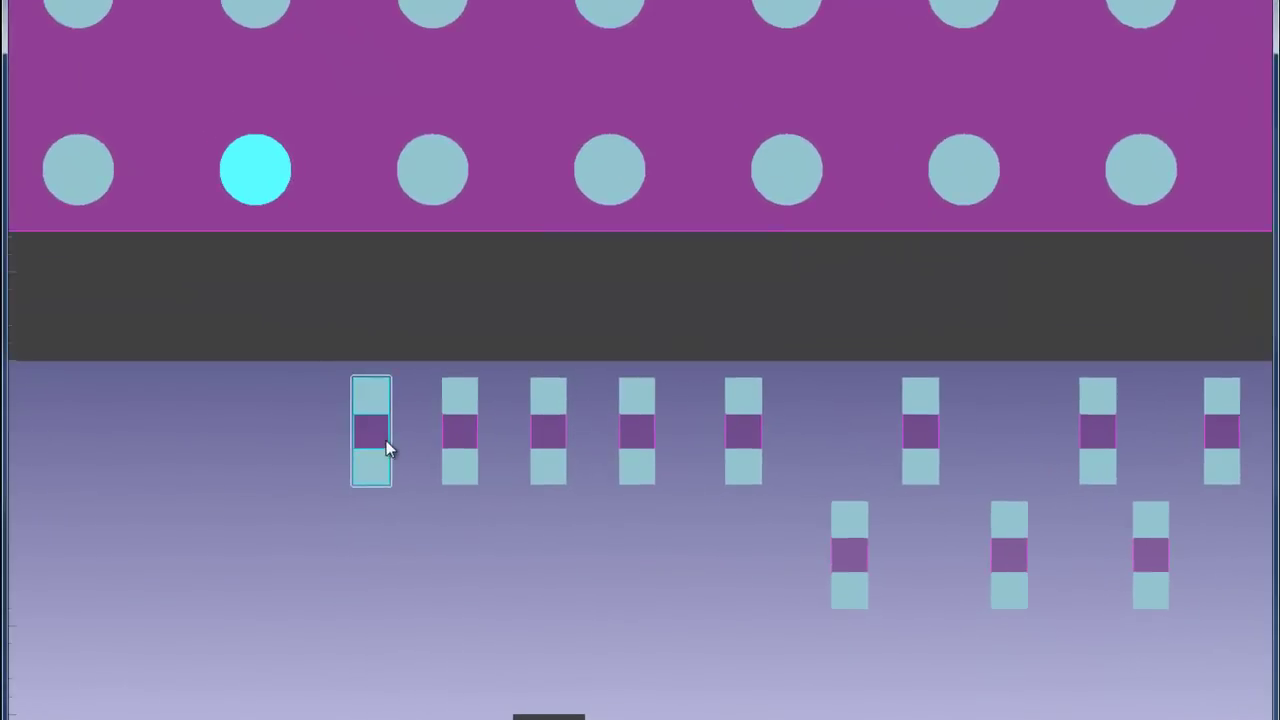
{"action": "right_click", "coordinate": [386, 442]}
{"action": "left_click", "coordinate": [438, 454]}
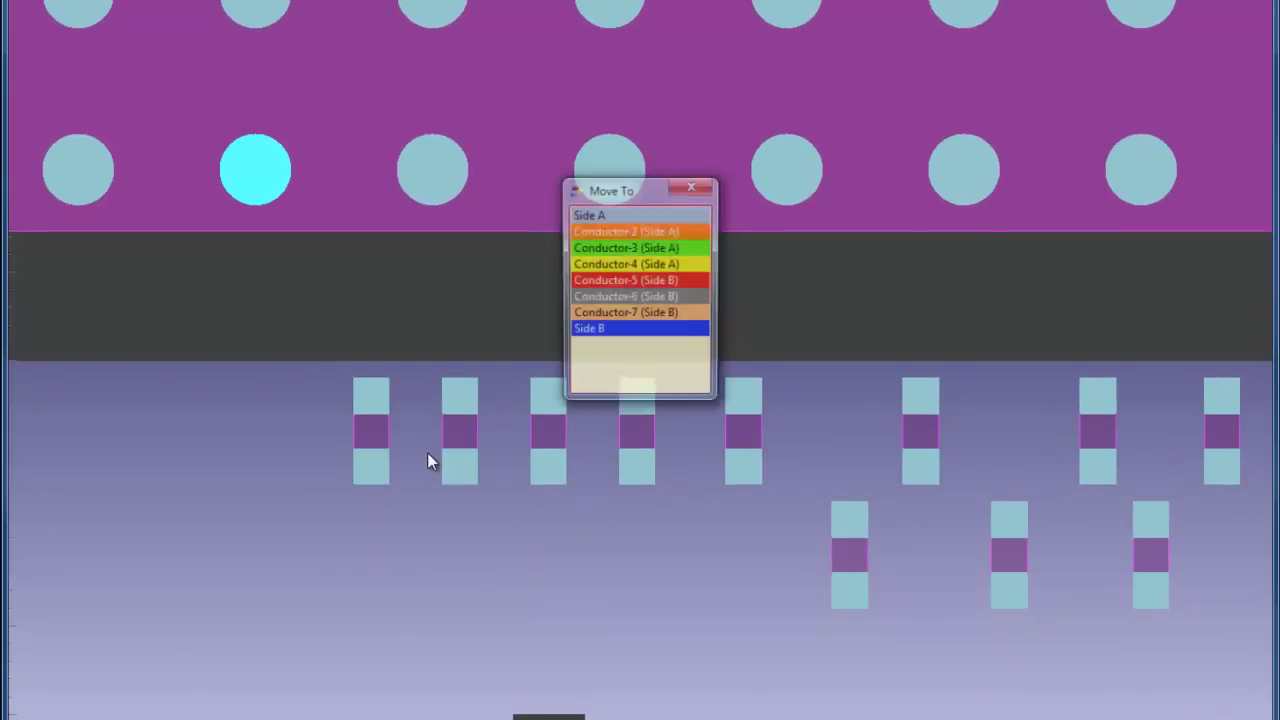
{"action": "left_click", "coordinate": [615, 233]}
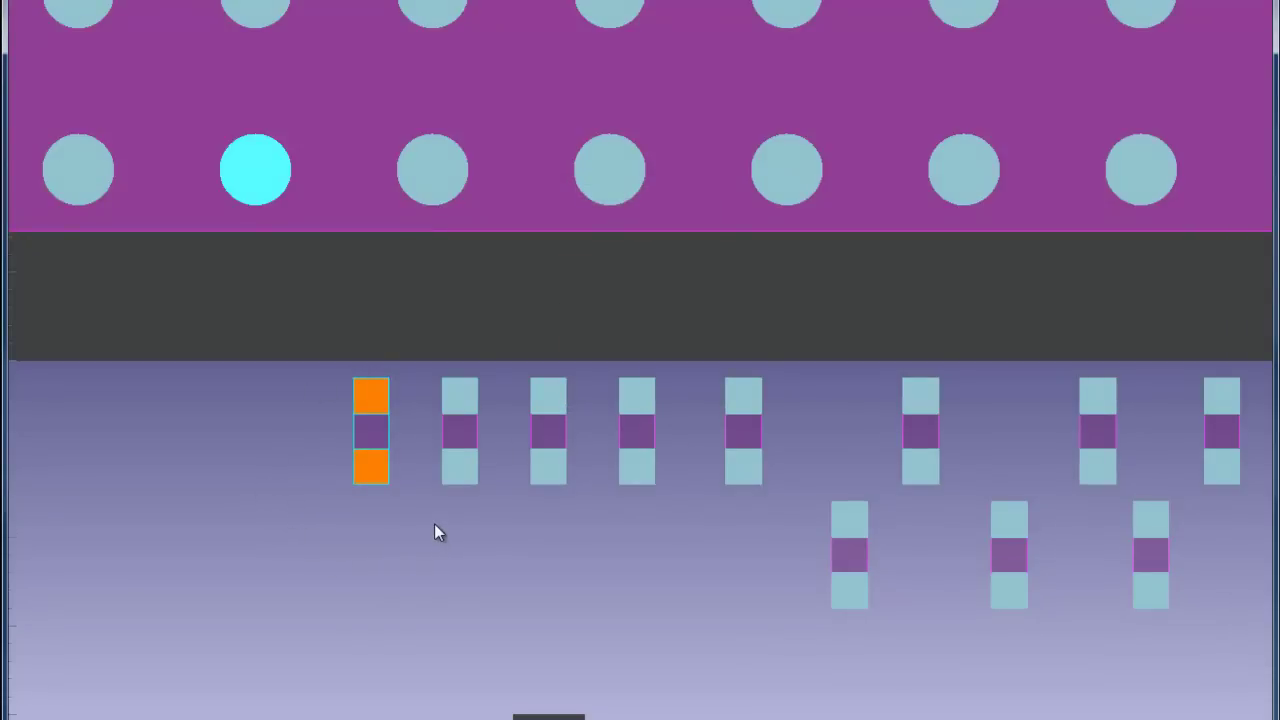
- Select the next four small components in the row and move them down to Conductor-3 in the 3D view
{"action": "left_click_drag", "start_coordinate": [434, 523], "coordinate": [790, 372]}
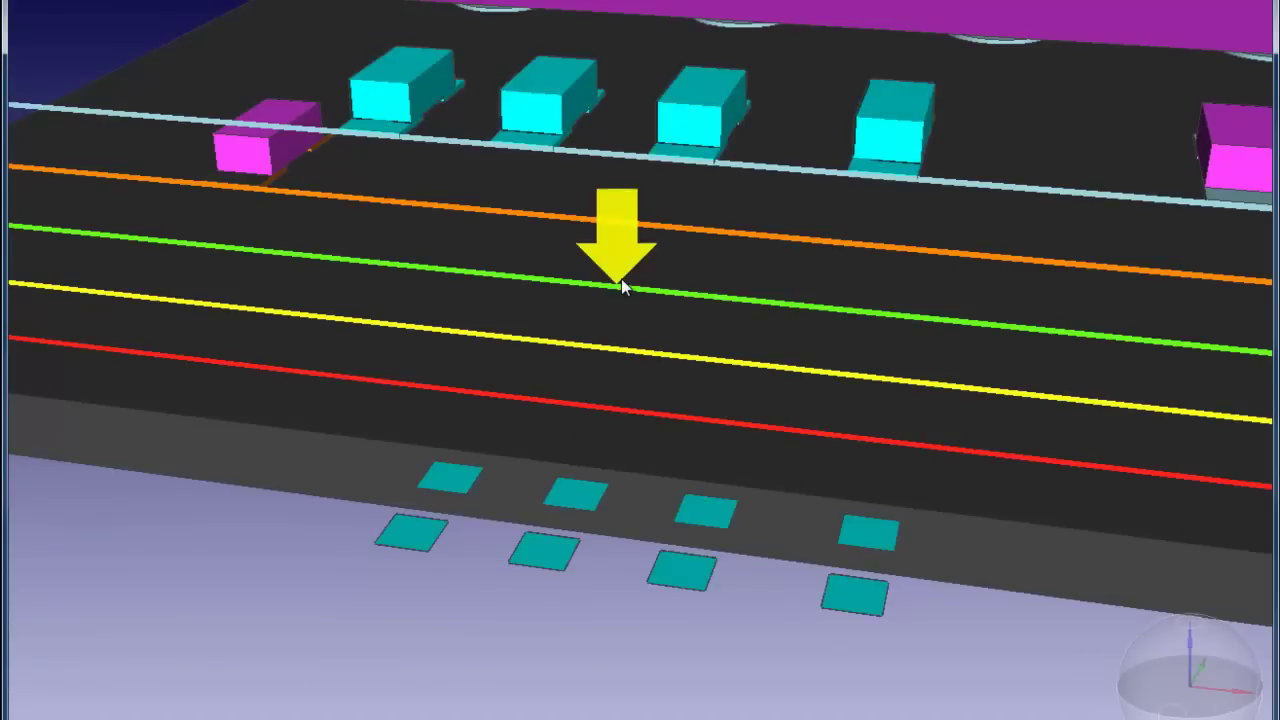
{"action": "left_click", "coordinate": [621, 284]}
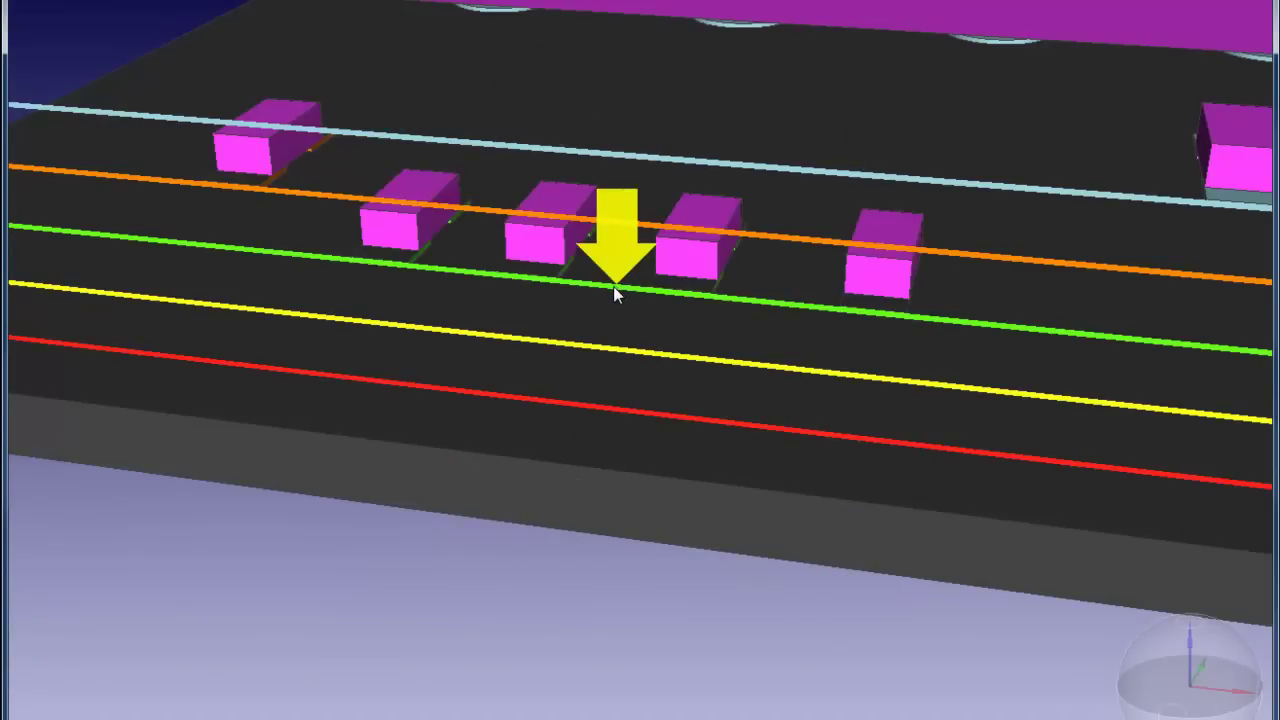
{"action": "key", "text": "1"}
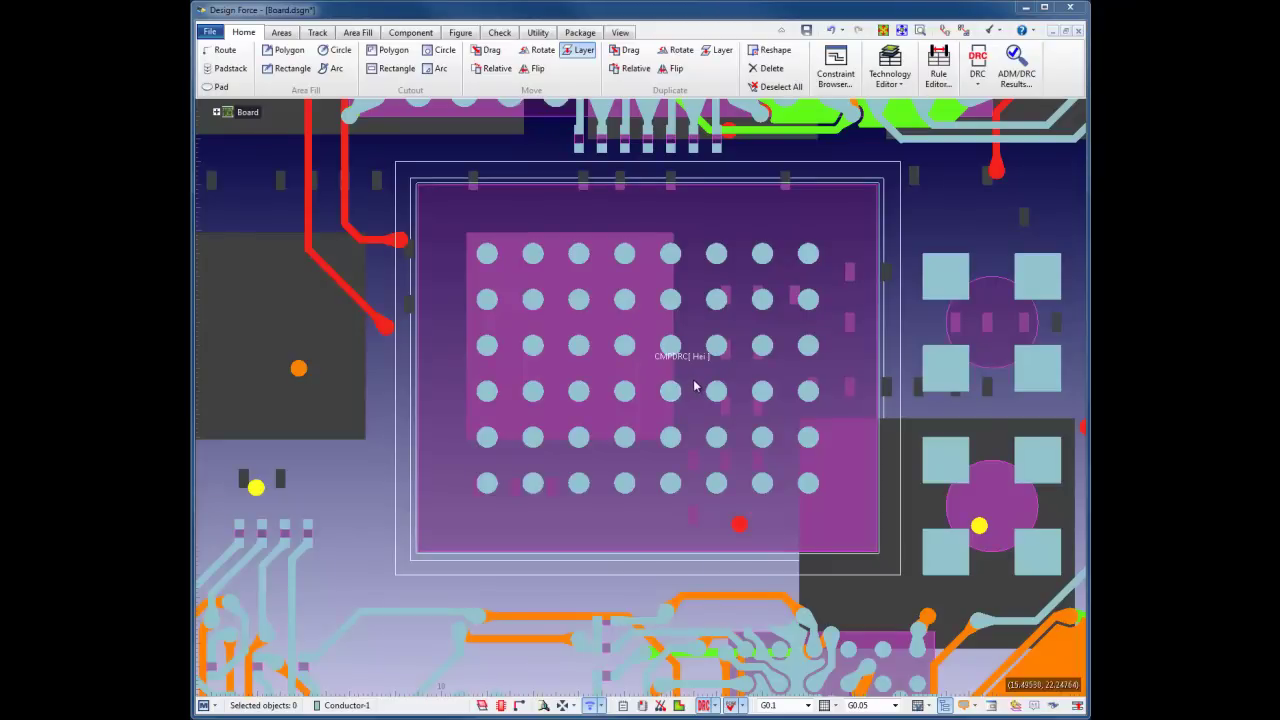
- Move the large BGA component with the height violation down to Conductor-4
{"action": "right_click", "coordinate": [655, 513]}
{"action": "left_click", "coordinate": [667, 531]}
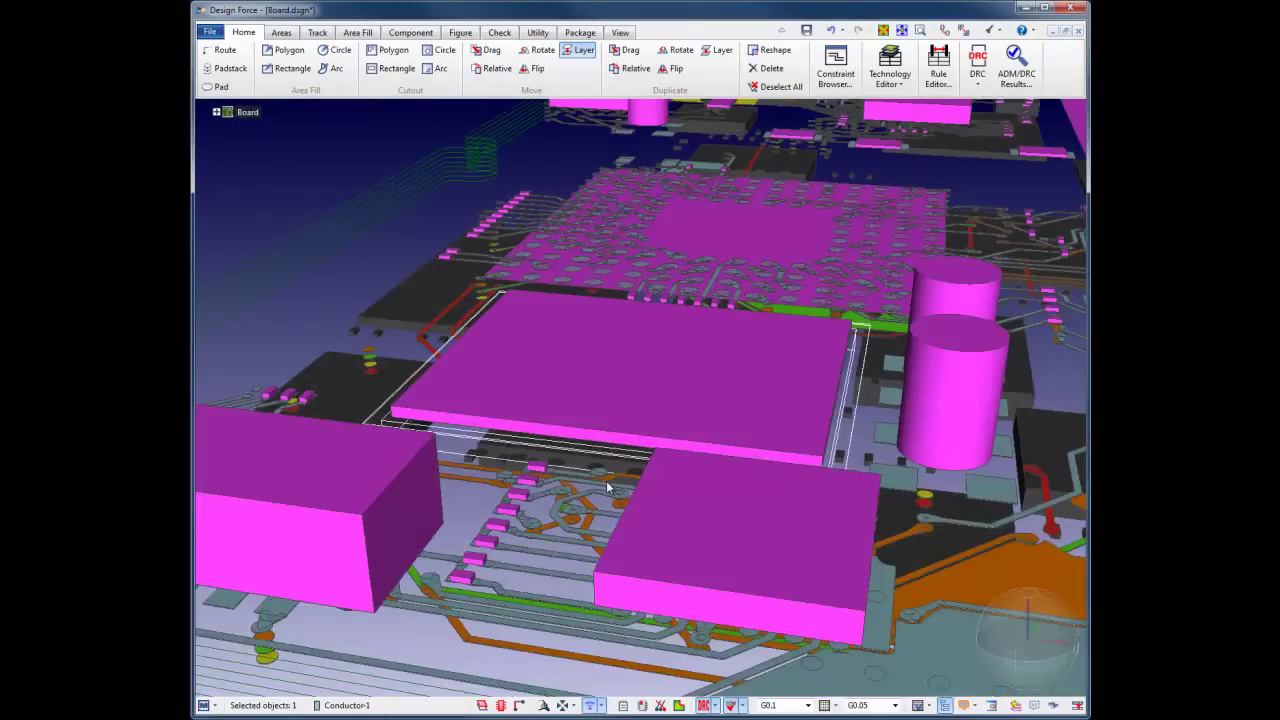
{"action": "left_click", "coordinate": [604, 478]}
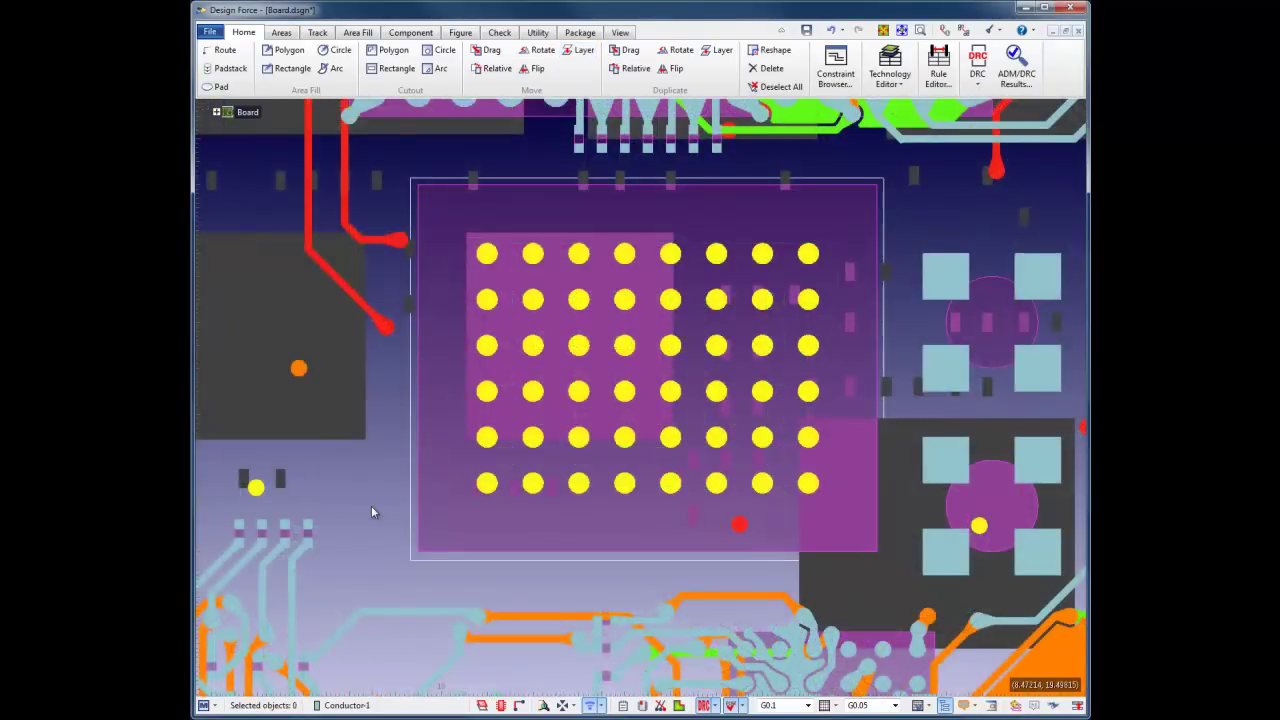
- Examine the embedded BGA in 3D with the X-axis and Y-axis clipping planes, then return to the 2D layout
{"action": "key", "text": "3"}
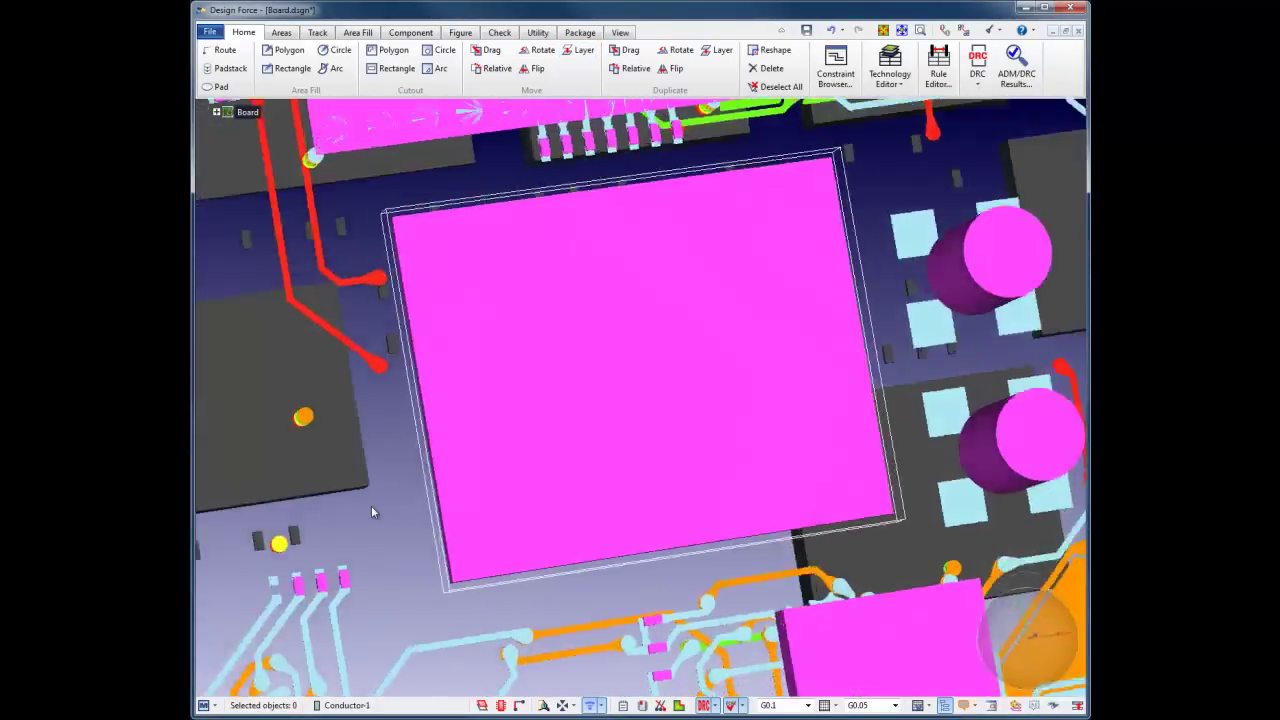
{"action": "left_click", "coordinate": [620, 32]}
{"action": "left_click", "coordinate": [668, 50]}
{"action": "left_click", "coordinate": [662, 69]}
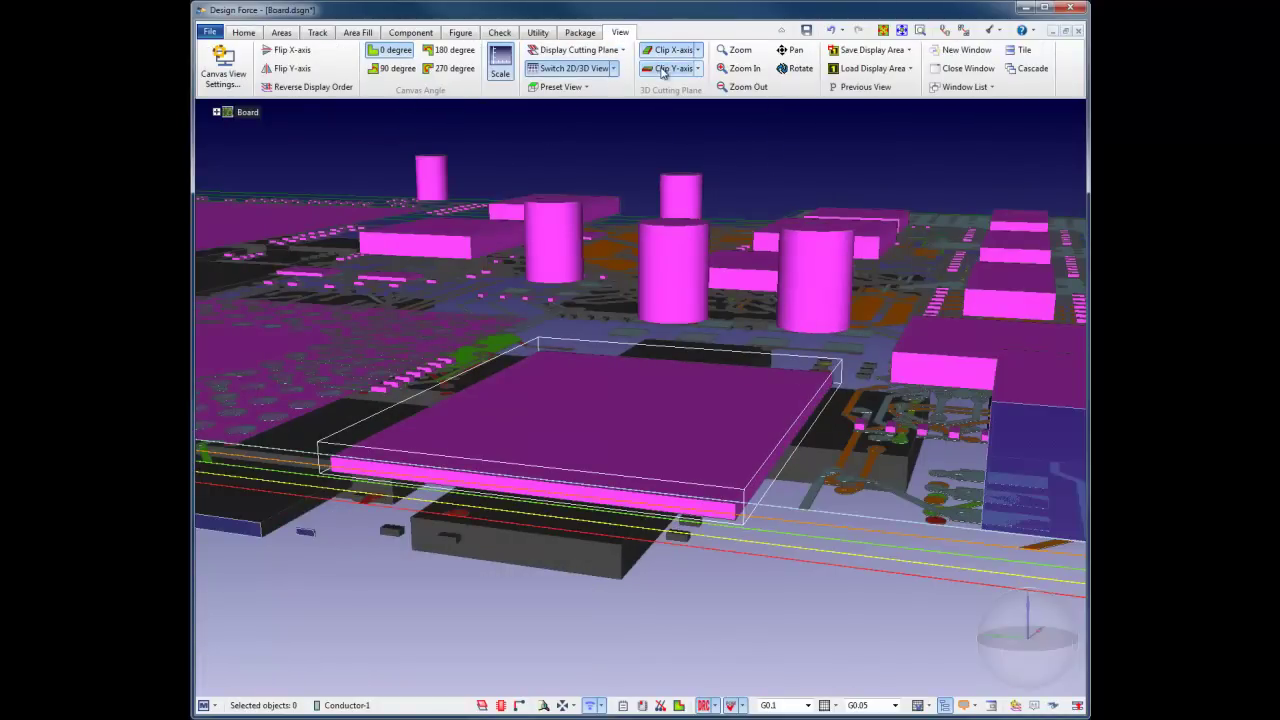
{"action": "left_click_drag", "start_coordinate": [1002, 617], "coordinate": [979, 618]}
{"action": "key", "text": "2"}
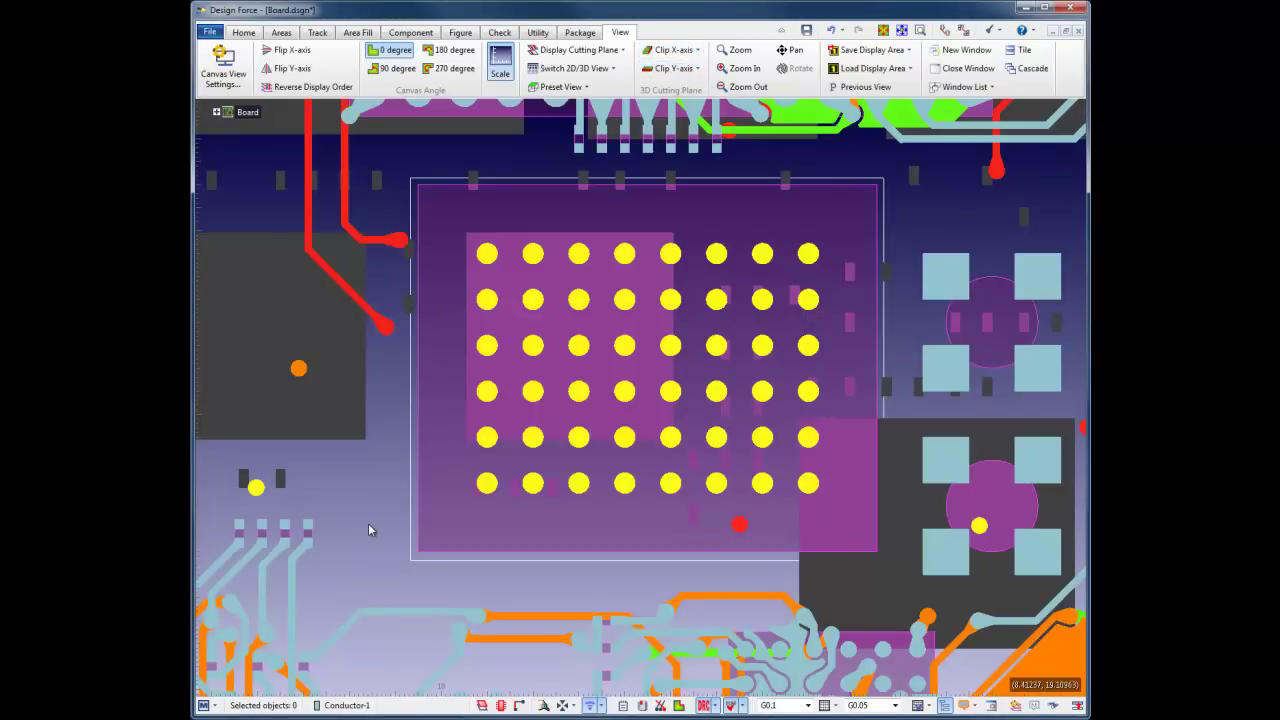
- Show the board in 3D, expand its hierarchy and activate the Wirebond package with its nested SiP and chips
{"action": "key", "text": "F3"}
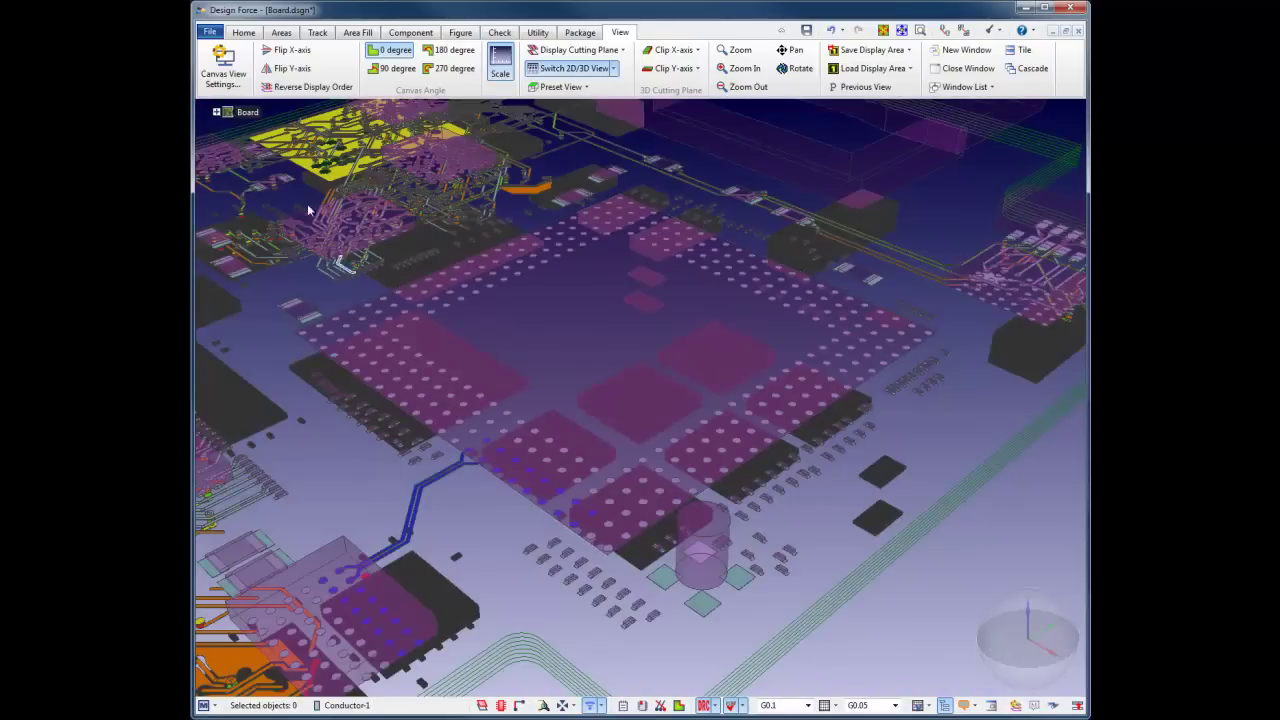
{"action": "left_click", "coordinate": [216, 112]}
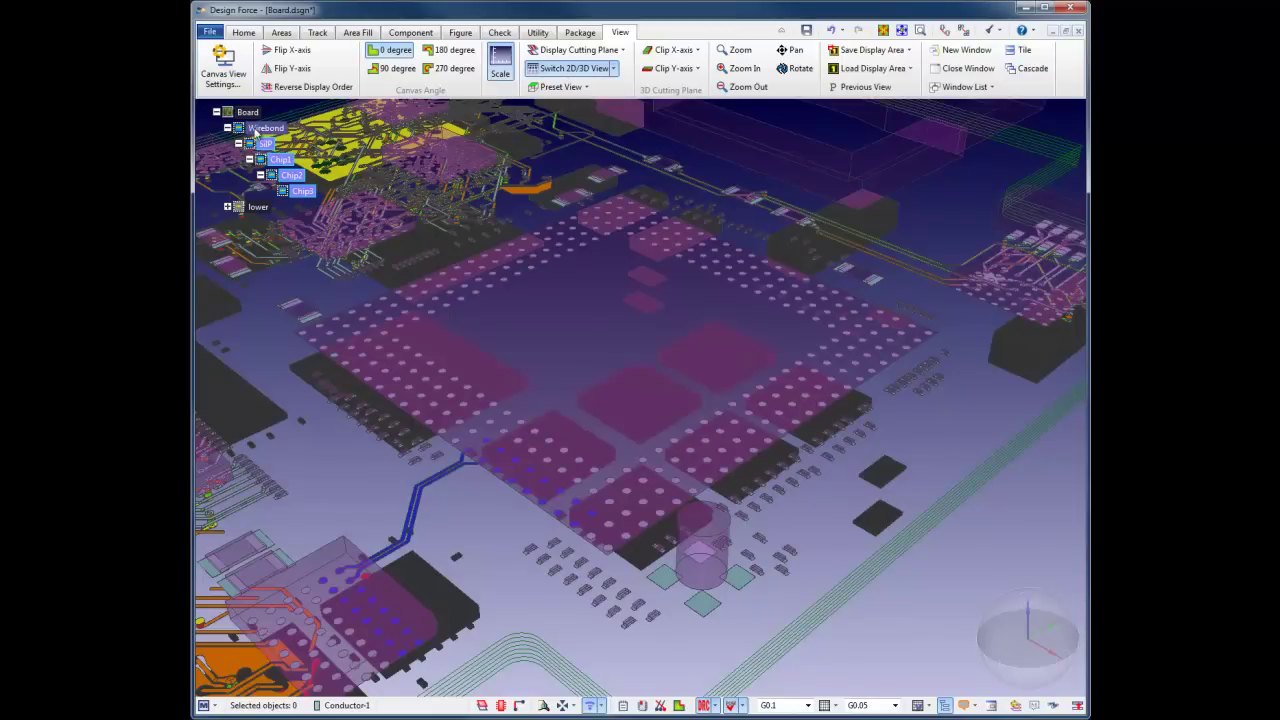
{"action": "left_click", "coordinate": [258, 130]}
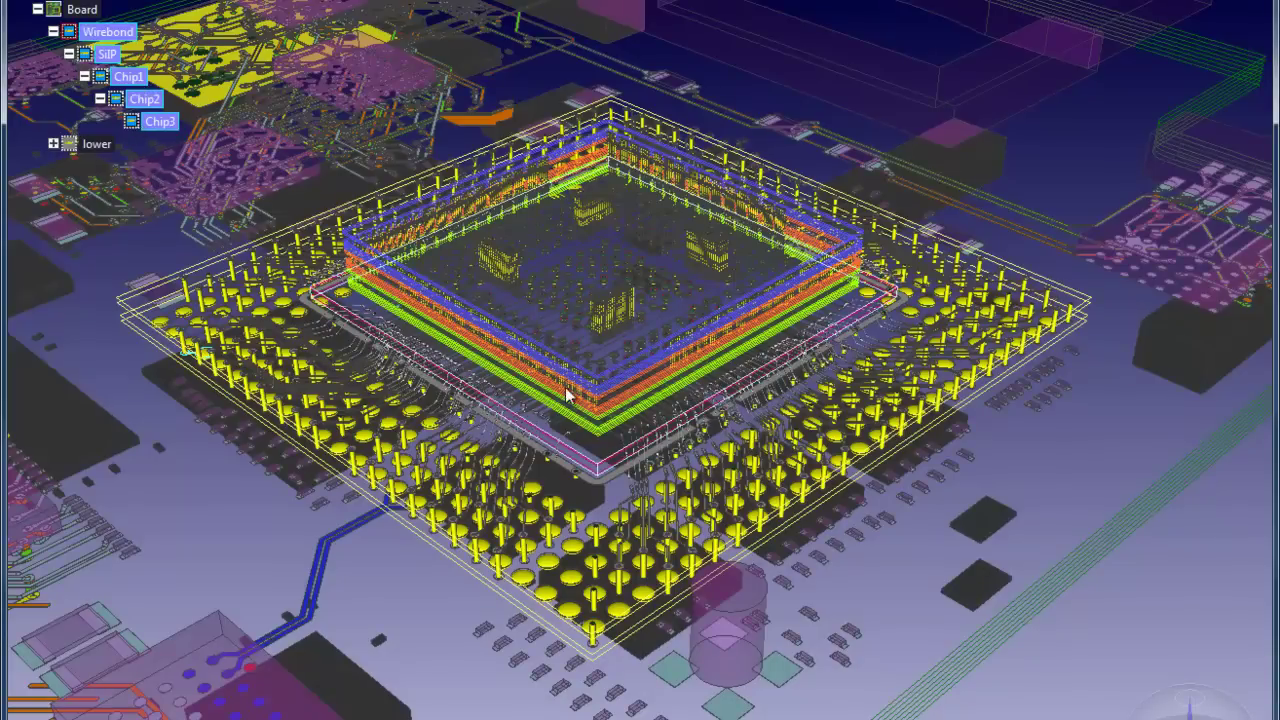
- Route a track in the Wirebond package from the unrouted bond finger to its via near the package edge, then switch to the top view
{"action": "scroll", "coordinate": [528, 388], "scroll_direction": "up", "scroll_amount": 5}
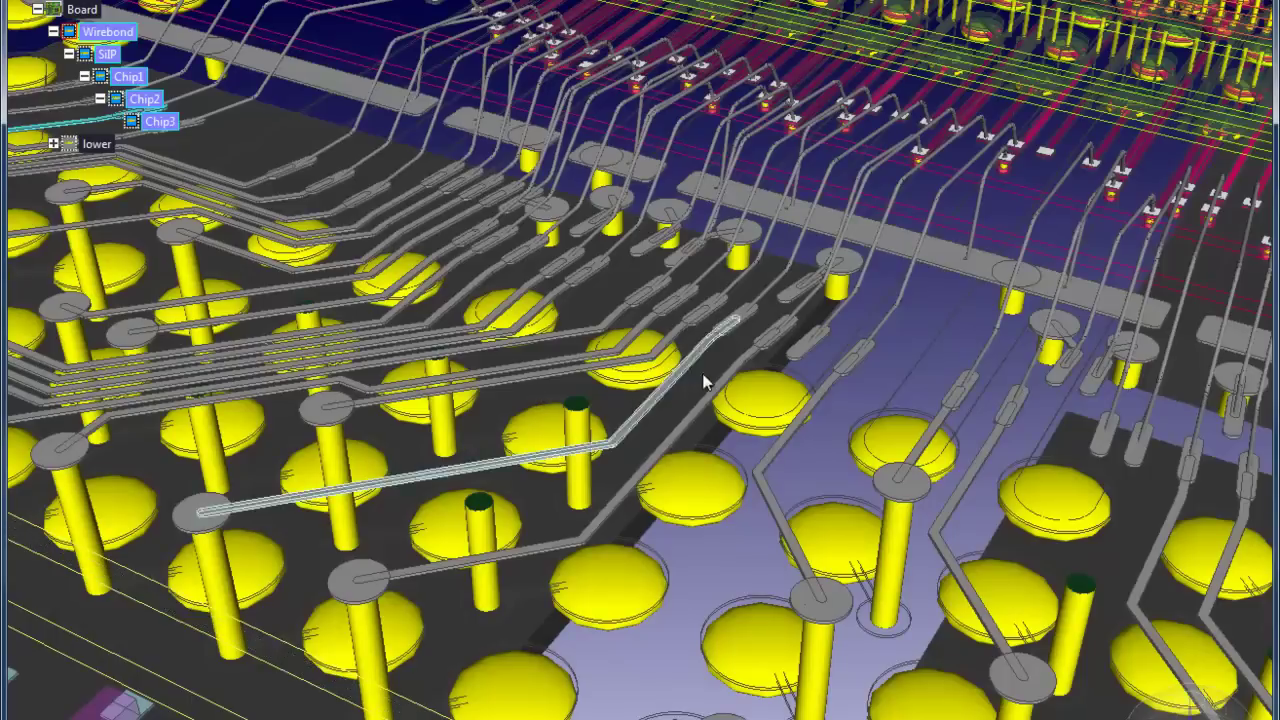
{"action": "left_click", "coordinate": [797, 350]}
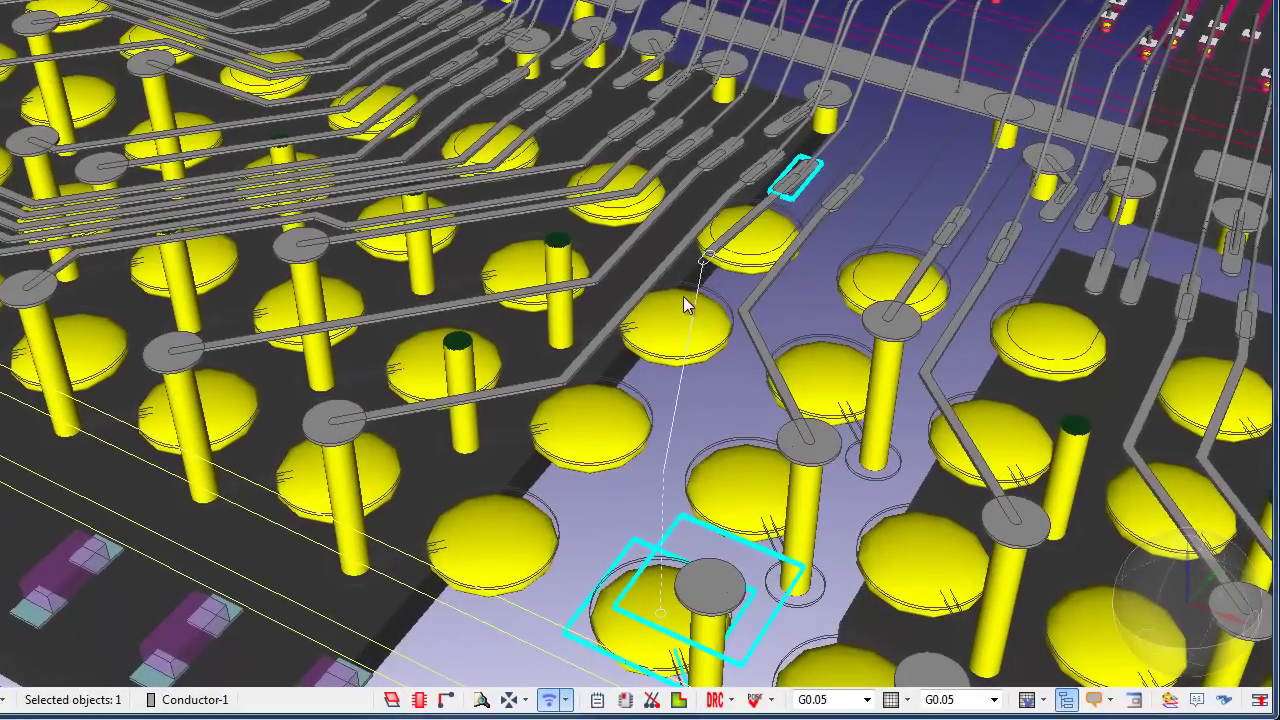
{"action": "left_click", "coordinate": [638, 338]}
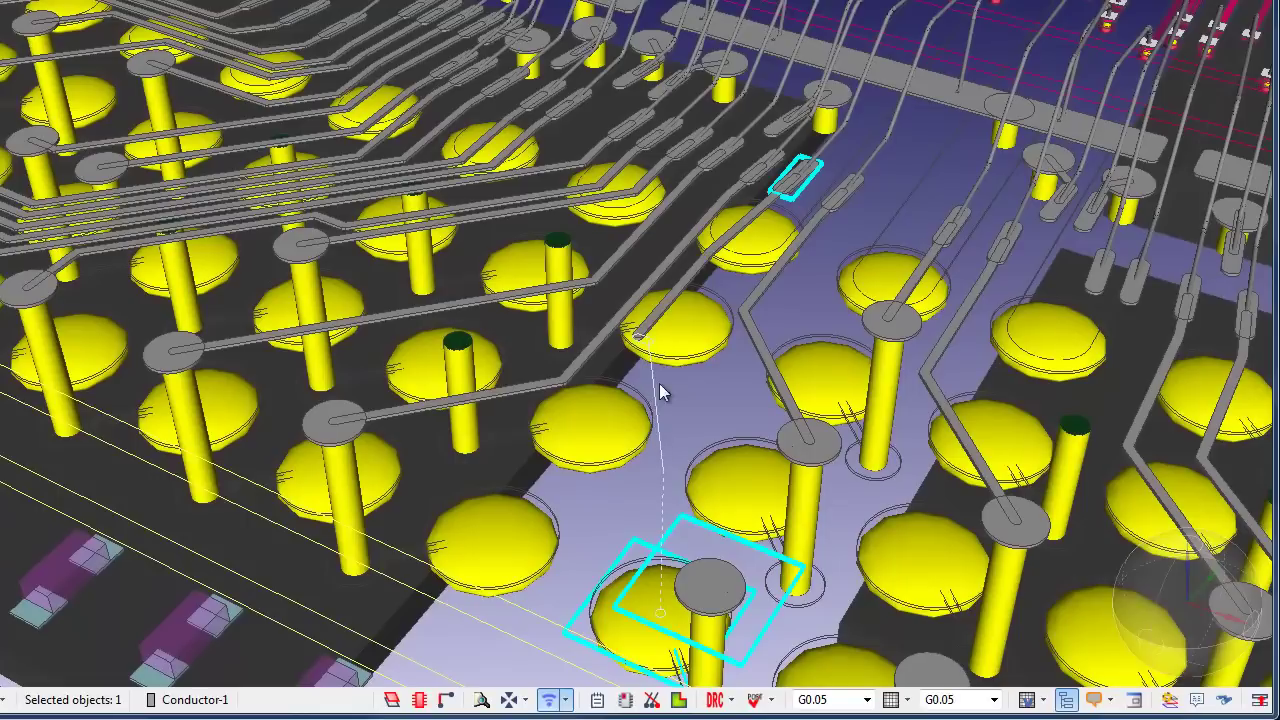
{"action": "left_click", "coordinate": [728, 567]}
{"action": "key", "text": "Escape"}
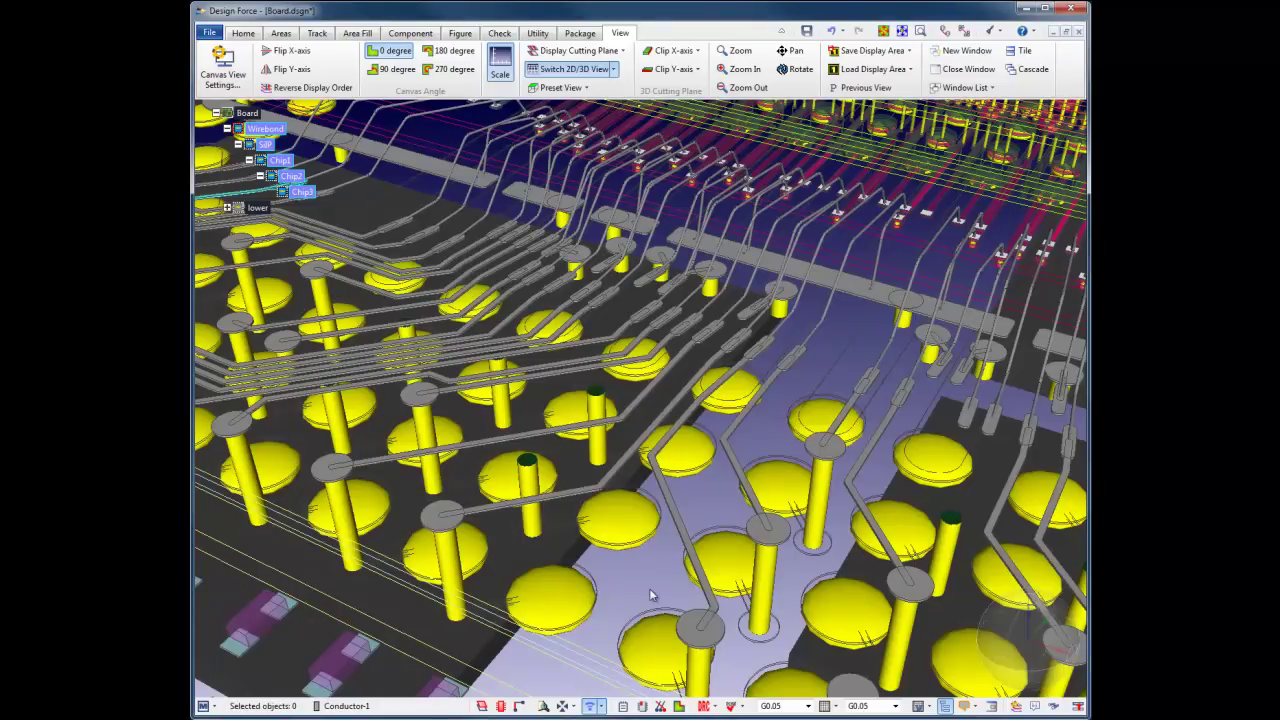
{"action": "key", "text": "3"}
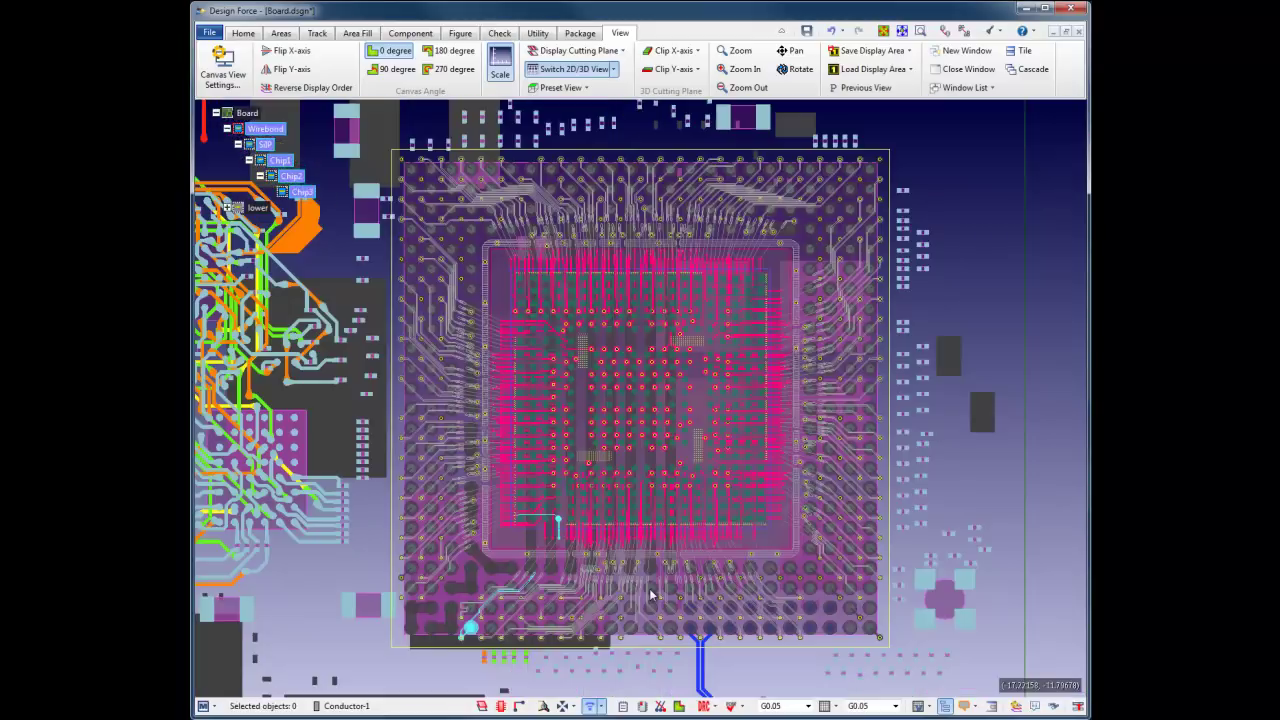